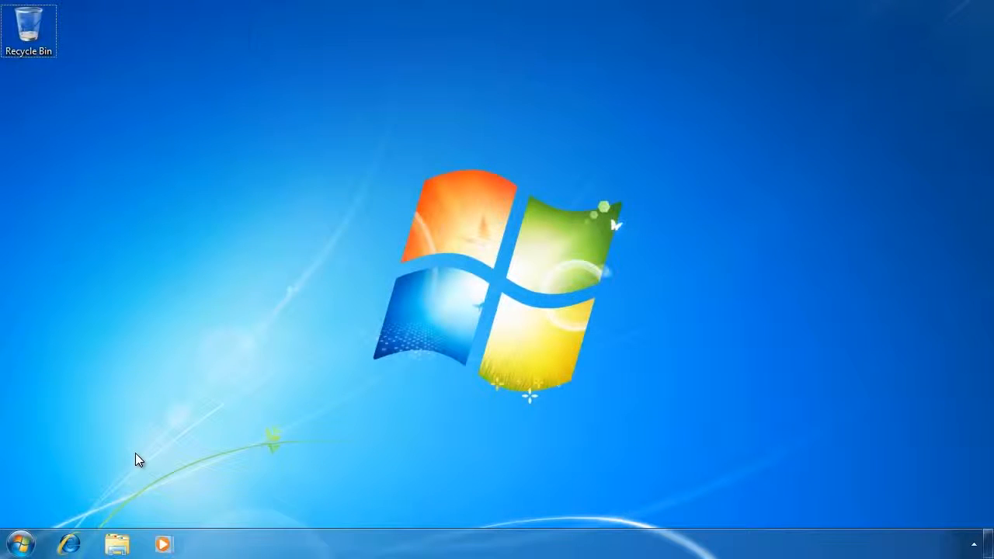
- Launch the installer from DVD Drive (D:) and approve the UAC prompt
left_click(117, 547)
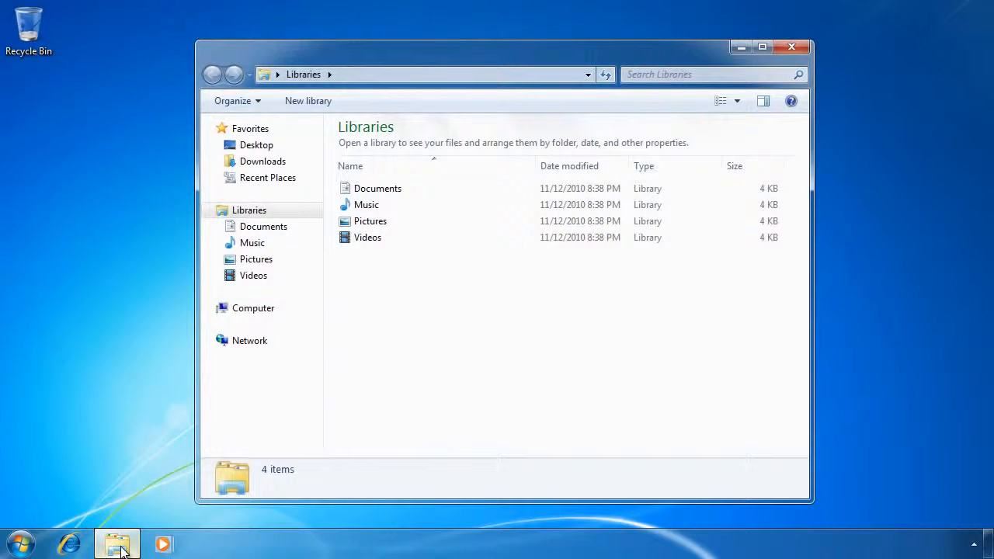
left_click(243, 305)
double_click(594, 223)
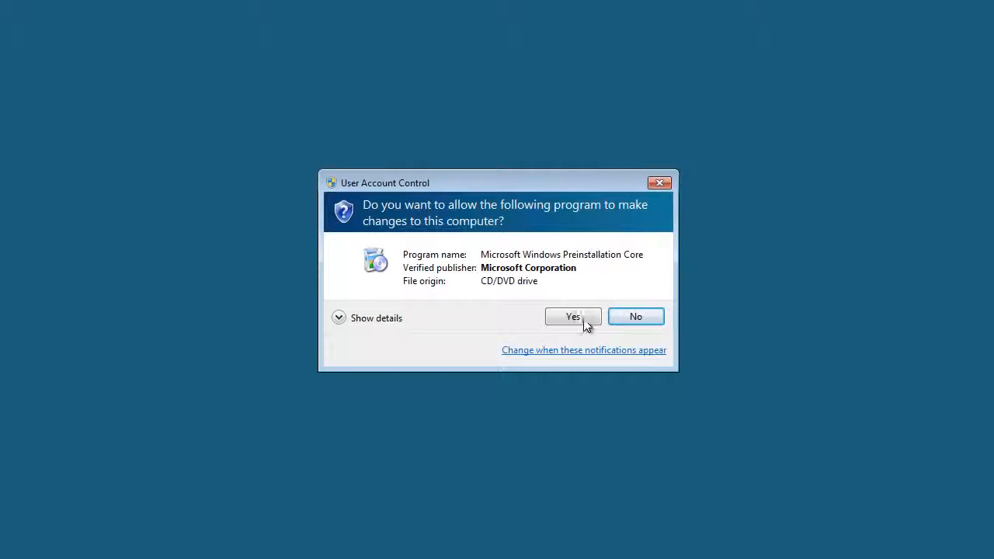
left_click(574, 318)
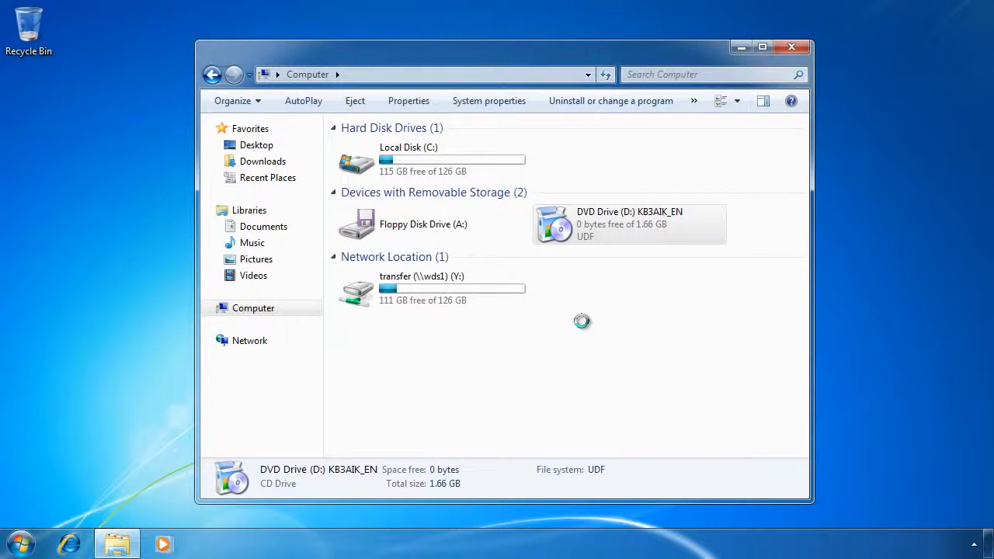
- Install Windows AIK to the default folder after agreeing to the licence terms
left_click(337, 217)
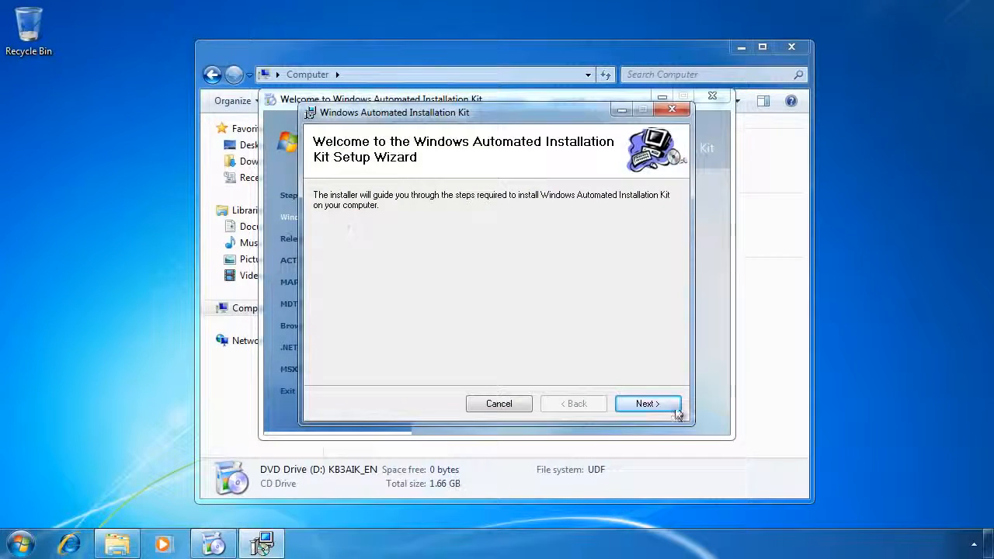
left_click(647, 404)
left_click(470, 371)
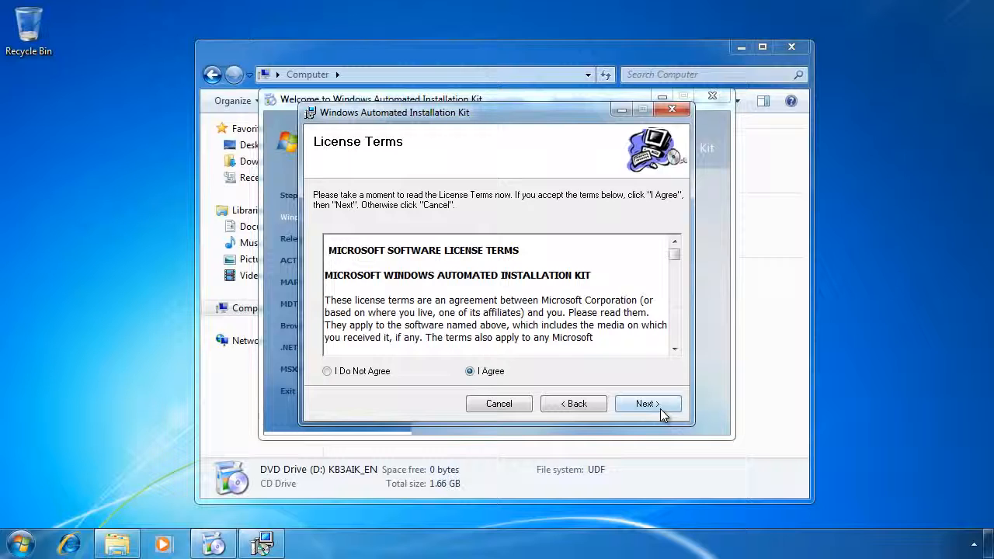
left_click(663, 409)
left_click(663, 409)
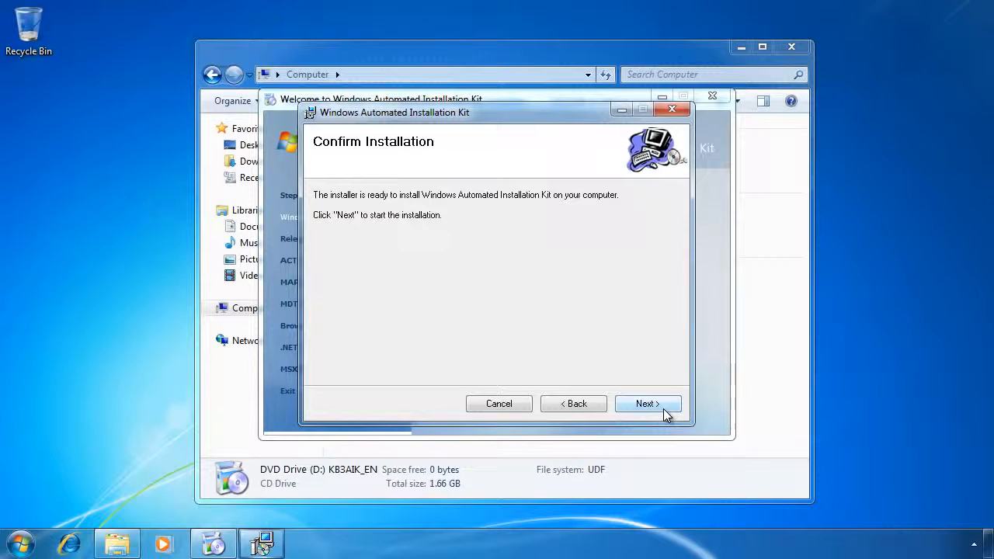
left_click(663, 408)
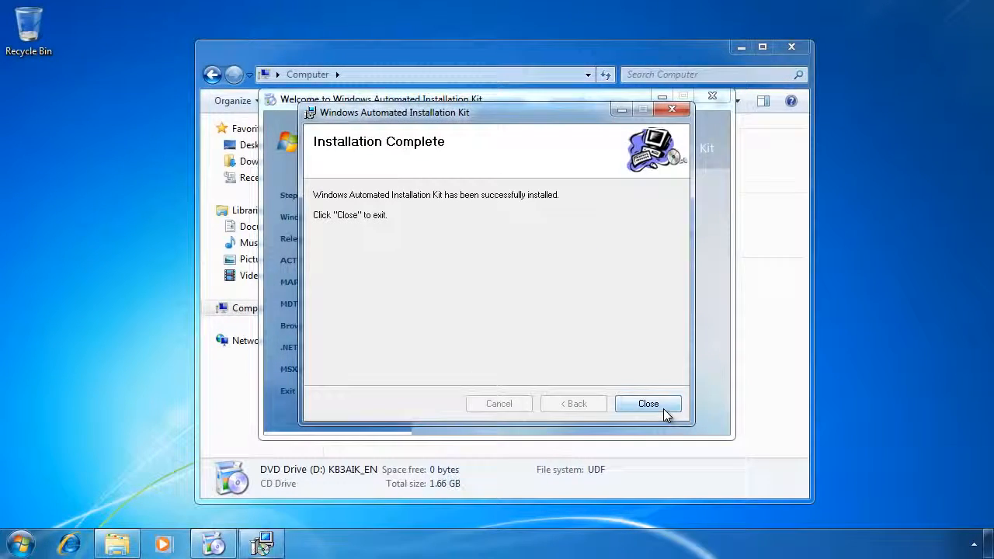
left_click(663, 409)
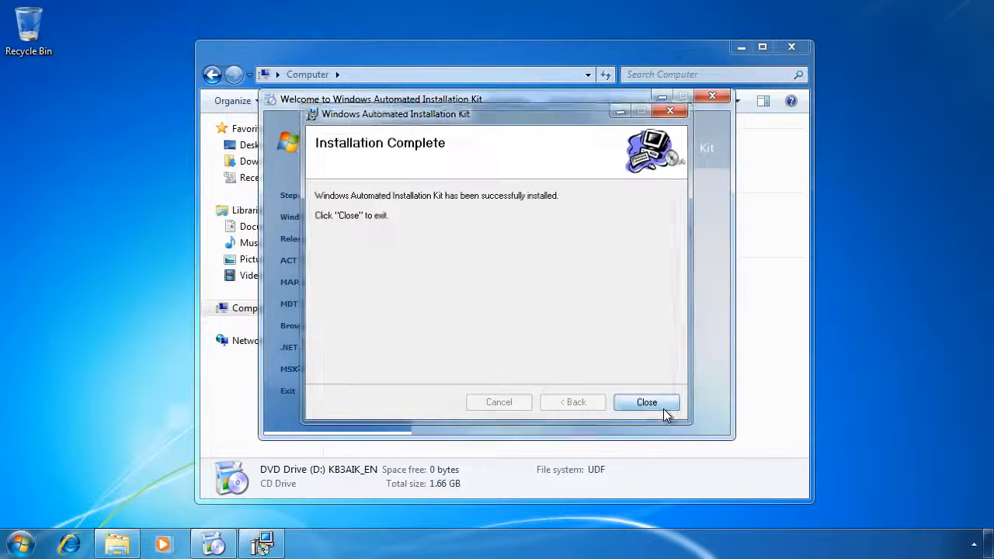
- Copy INSTALL.WIM from the DVD's SOURCES folder
left_click(715, 101)
left_click(792, 46)
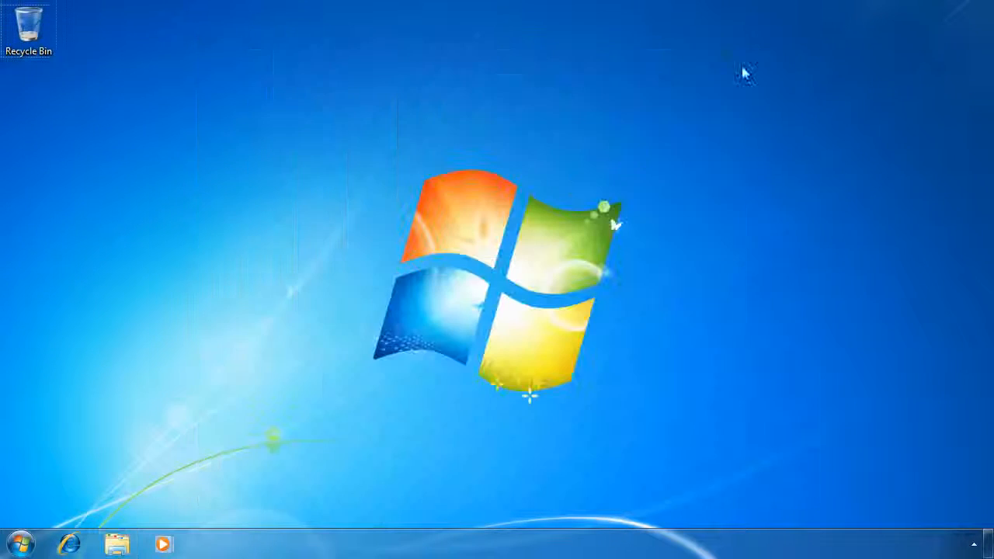
left_click(117, 550)
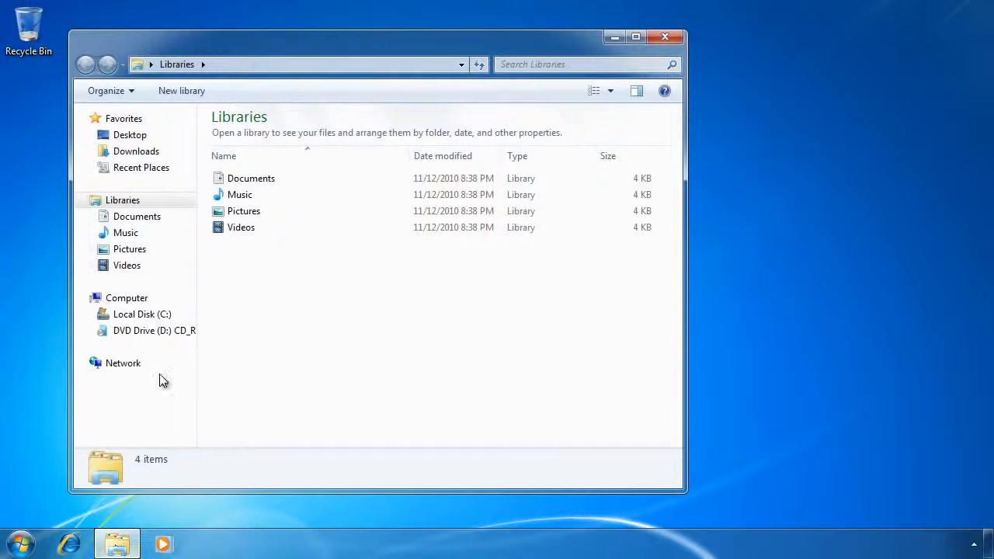
left_click(172, 335)
left_click(242, 171)
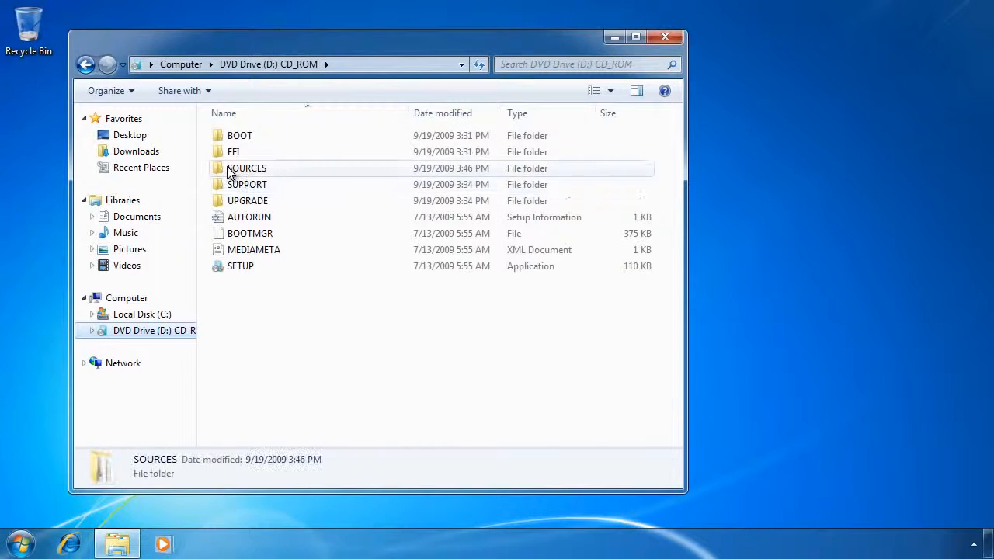
double_click(297, 168)
left_click(297, 167)
type("ins")
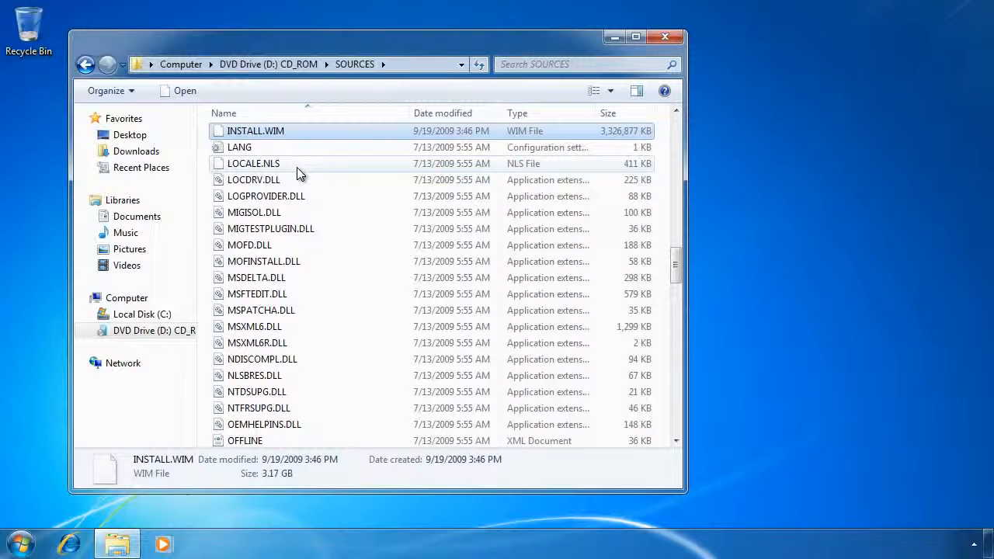
right_click(333, 130)
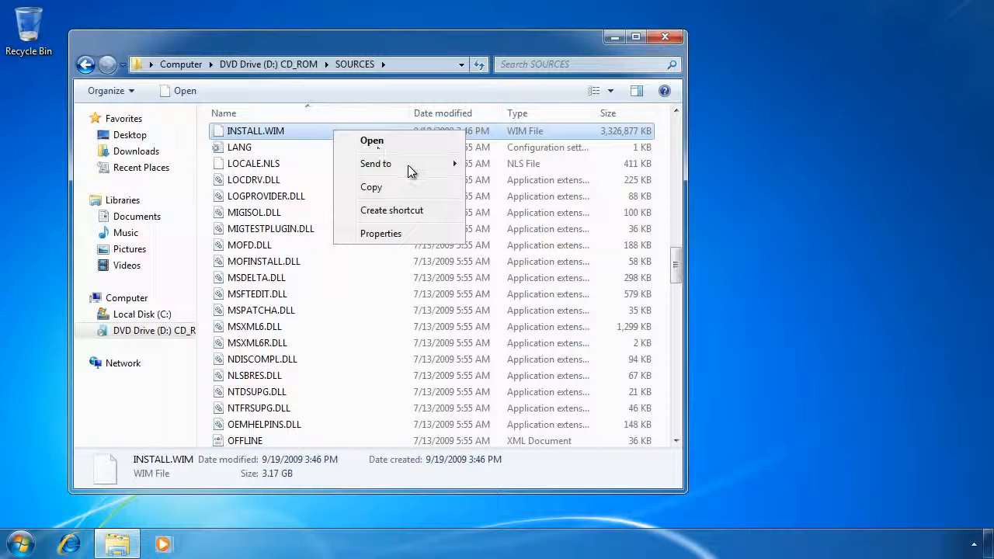
left_click(441, 187)
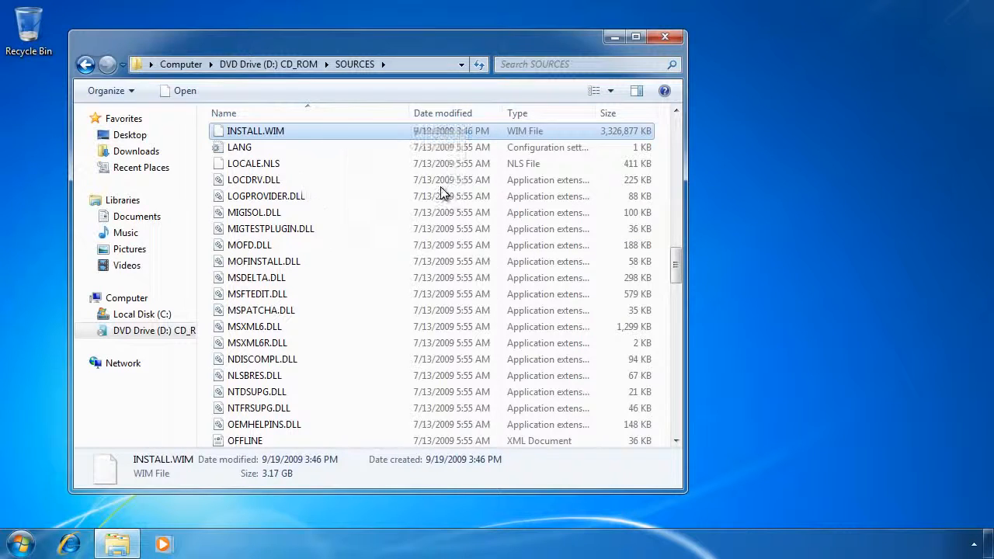
- Create a new desktop folder named MyImages
left_click(665, 37)
right_click(44, 102)
mouse_move(122, 228)
left_click(247, 225)
type("MyImages")
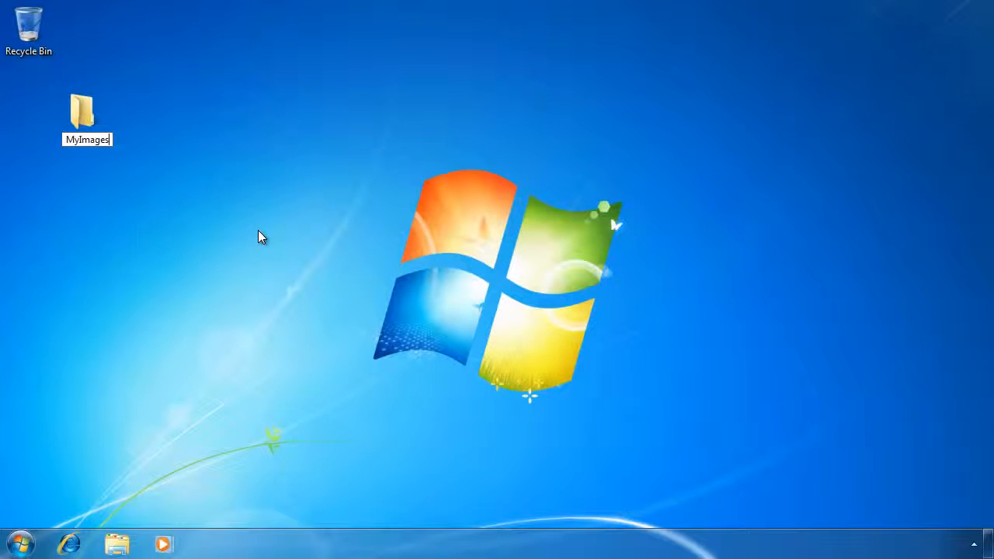
key("Return")
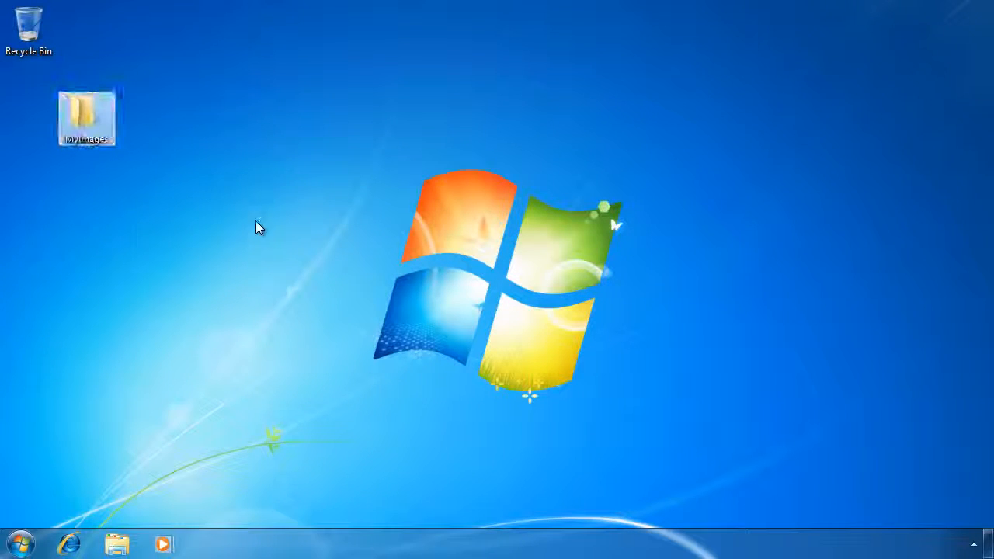
- Paste INSTALL.WIM into the MyImages folder
double_click(97, 123)
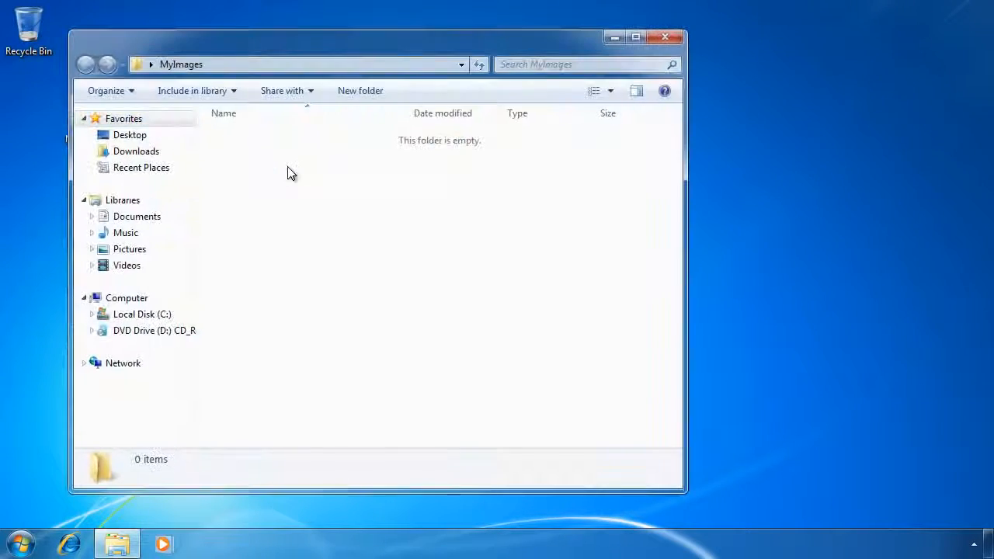
right_click(287, 167)
left_click(396, 276)
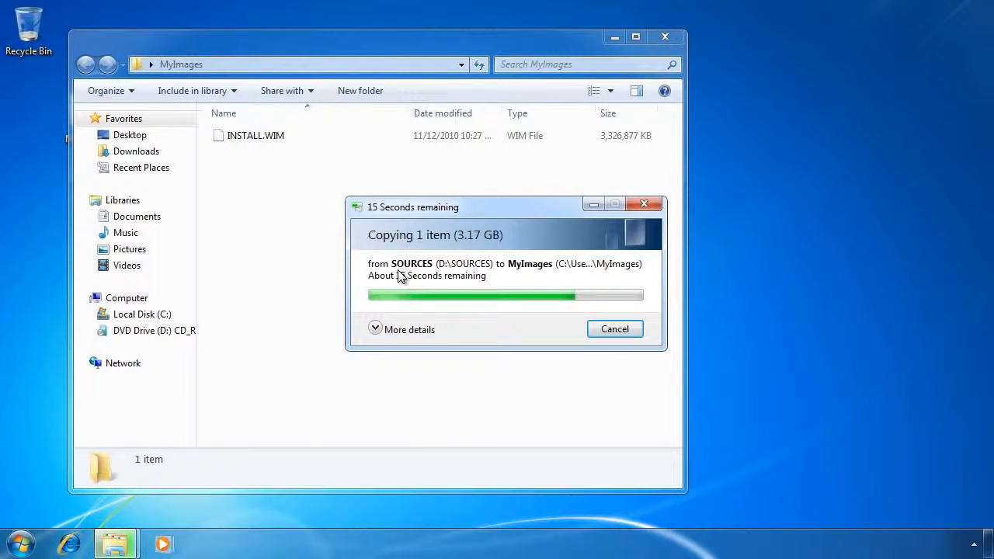
left_click(657, 37)
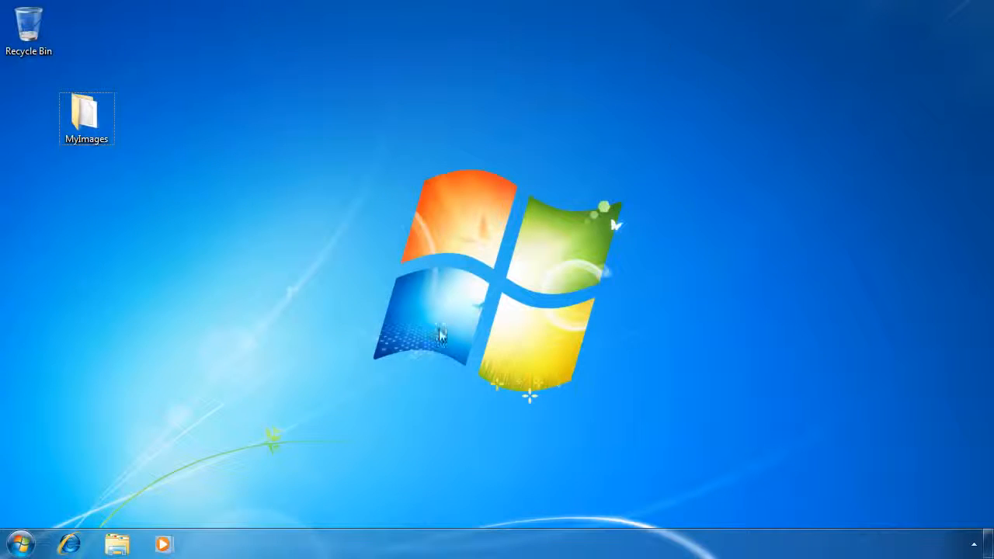
- Launch Windows System Image Manager from the Microsoft Windows AIK program group
left_click(39, 537)
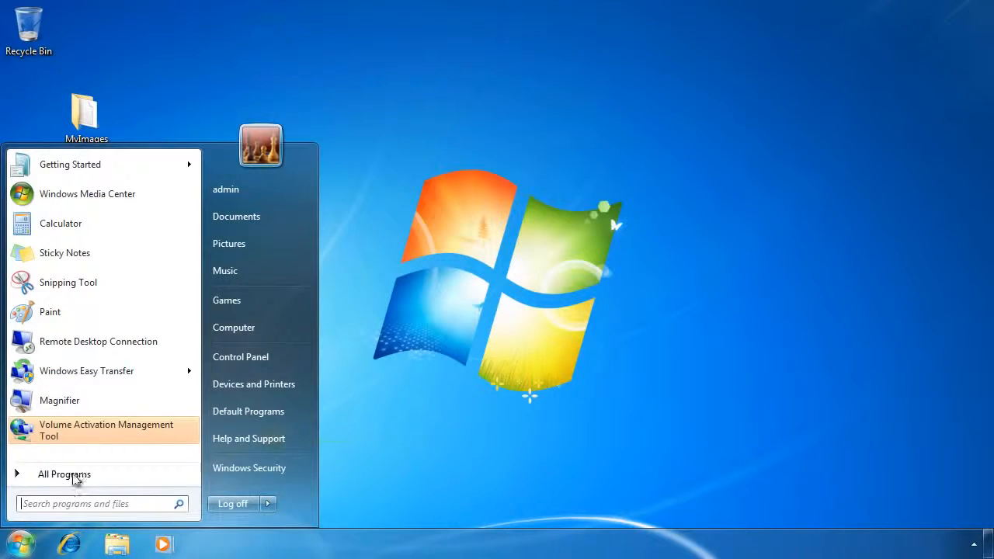
left_click(75, 475)
left_click(103, 381)
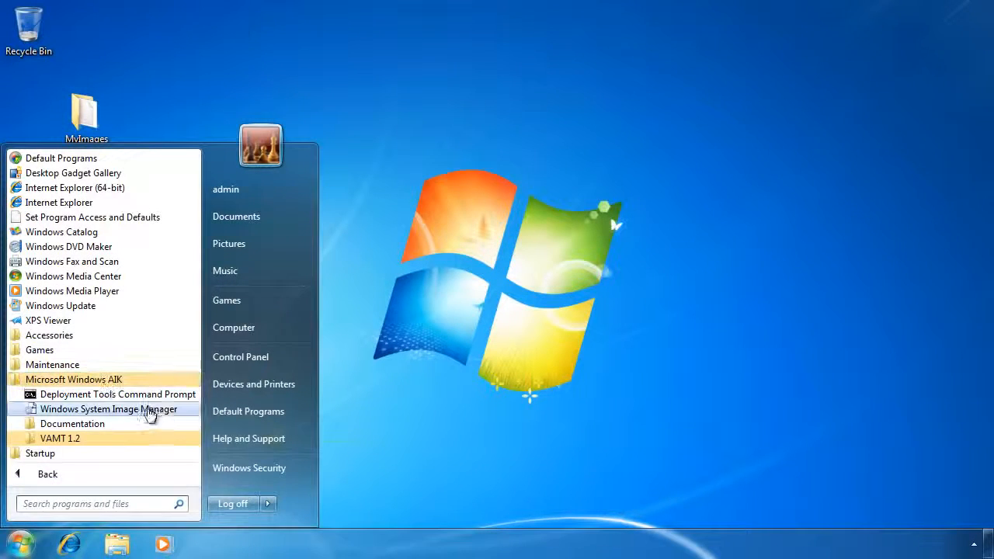
left_click(181, 409)
- Load INSTALL.WIM from Desktop\MyImages as the Windows image, generating its catalog file
right_click(81, 303)
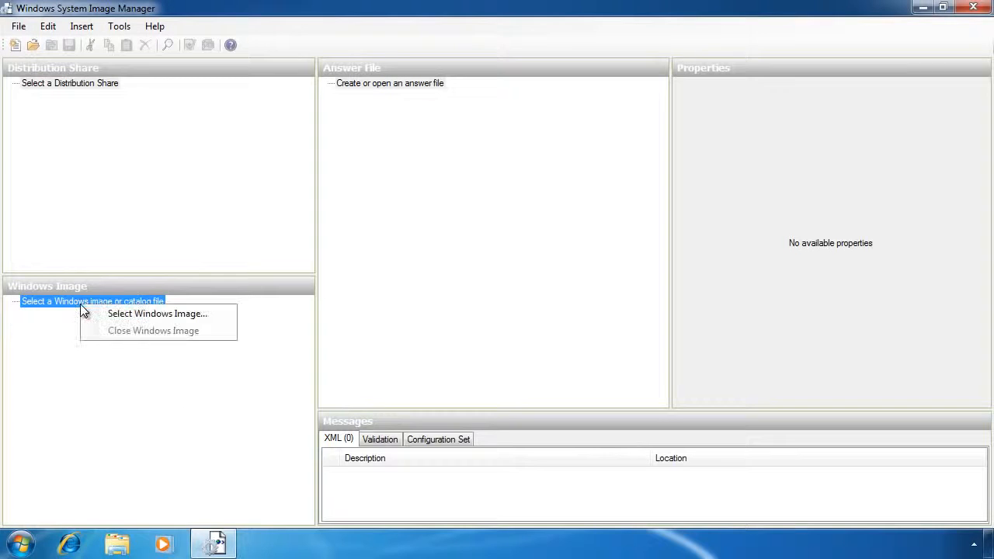
left_click(225, 313)
left_click(63, 155)
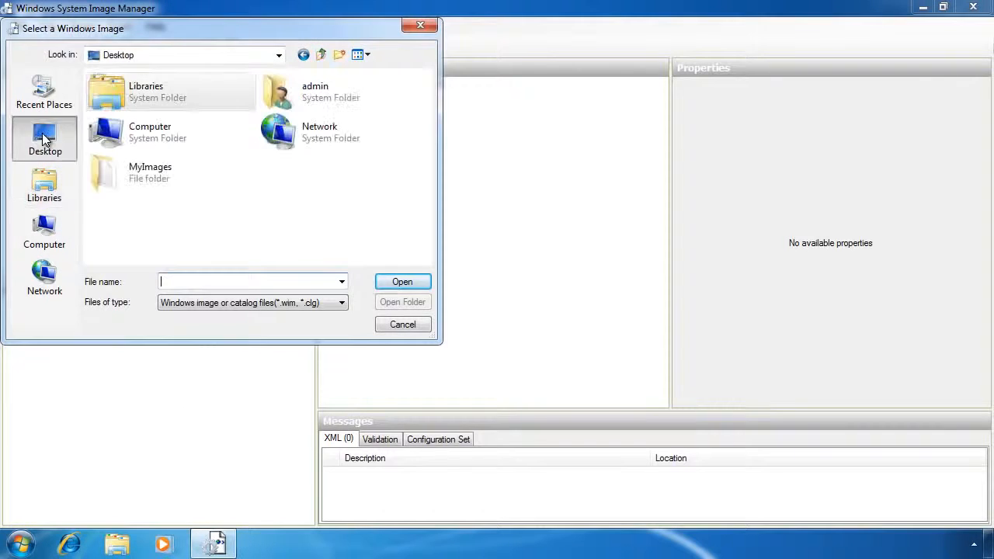
double_click(149, 176)
left_click(123, 95)
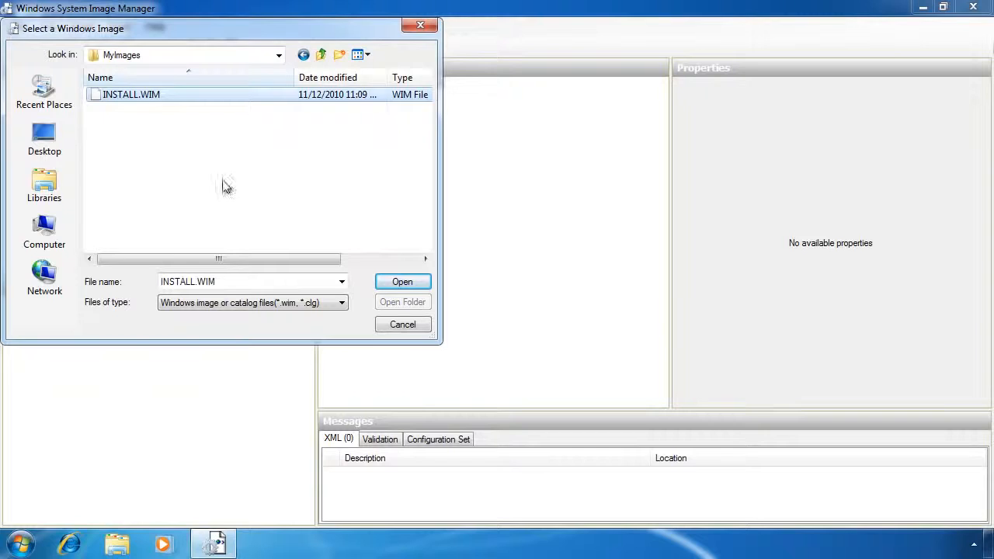
left_click(425, 284)
left_click(469, 309)
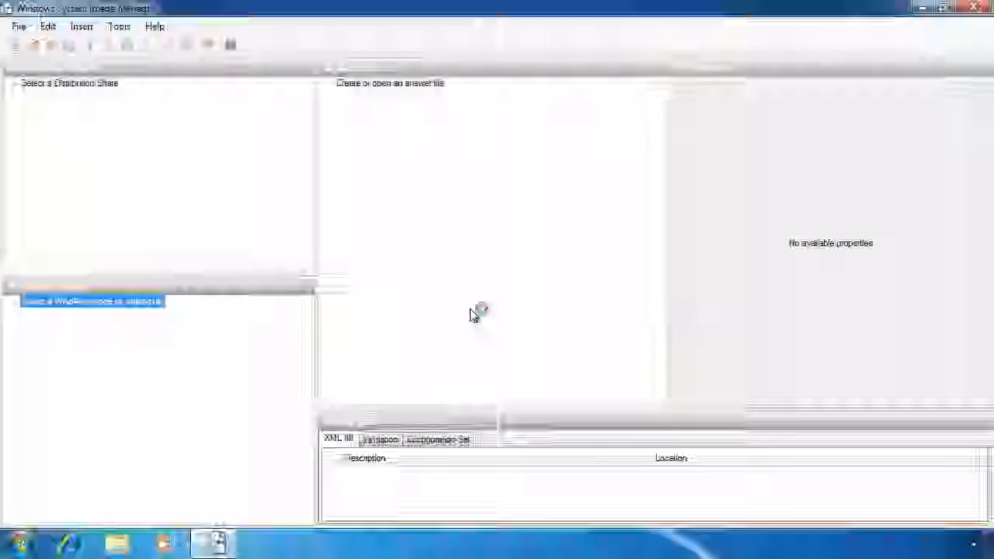
left_click(571, 286)
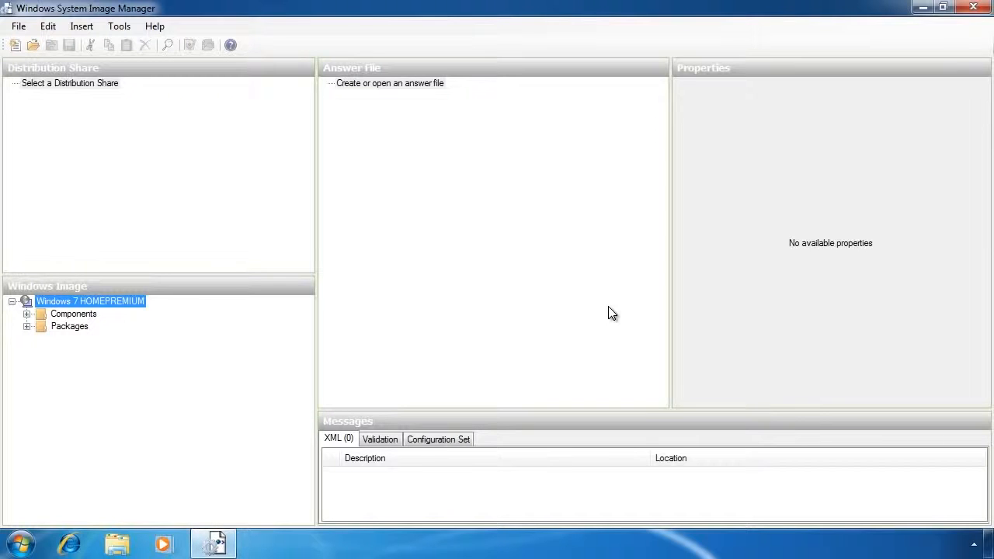
- Open headlessunattend_X64 from C:\Program Files\Windows AIK\Samples and associate it with the Windows 7 image
right_click(396, 86)
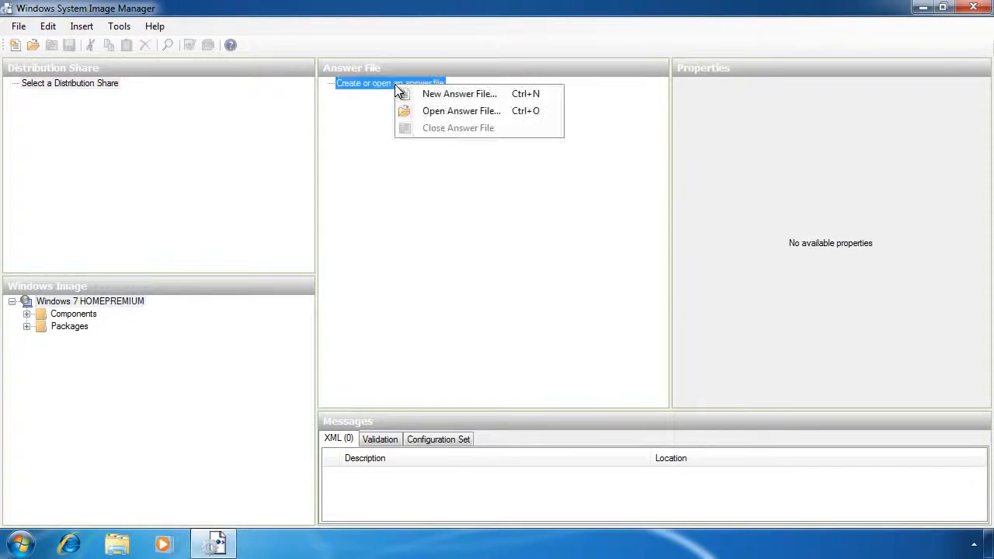
left_click(549, 111)
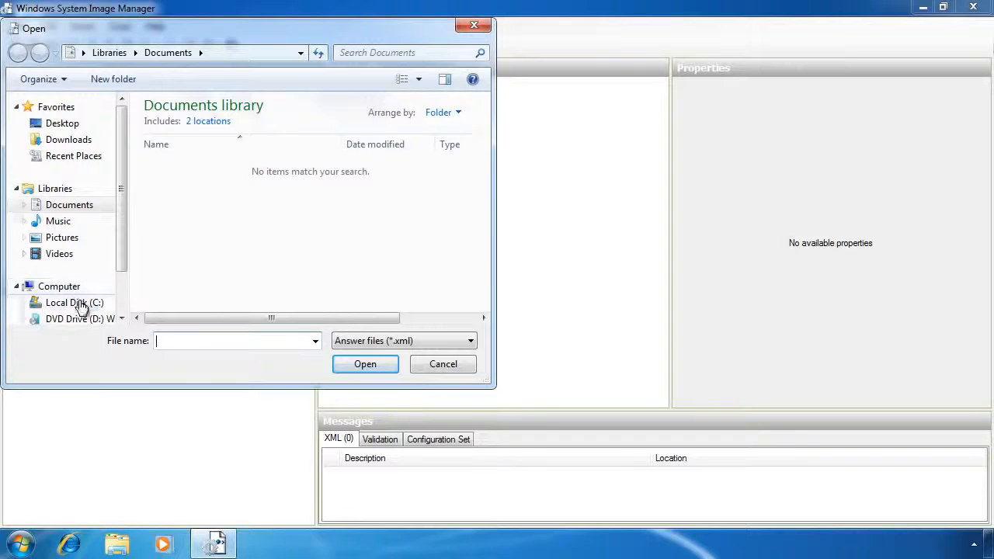
left_click(76, 303)
double_click(206, 156)
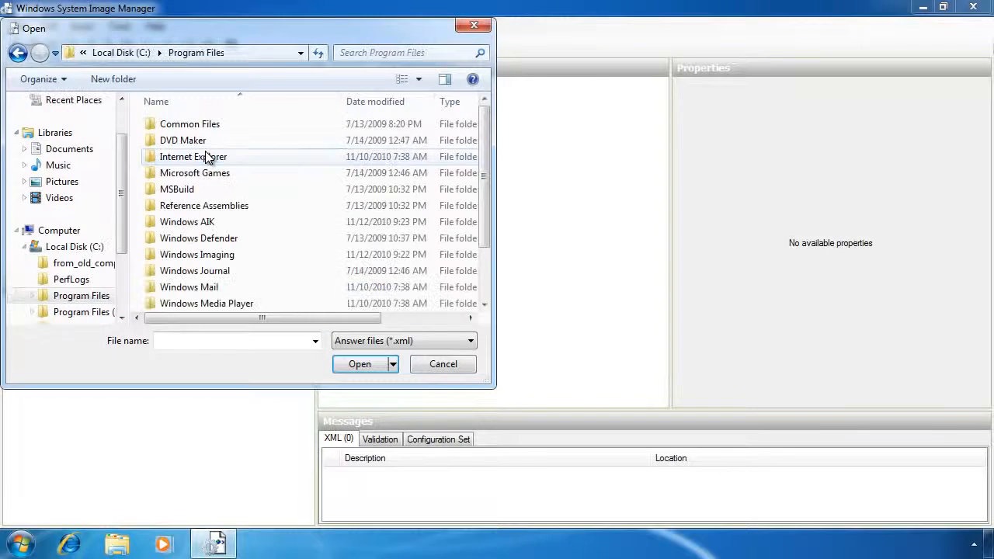
double_click(208, 222)
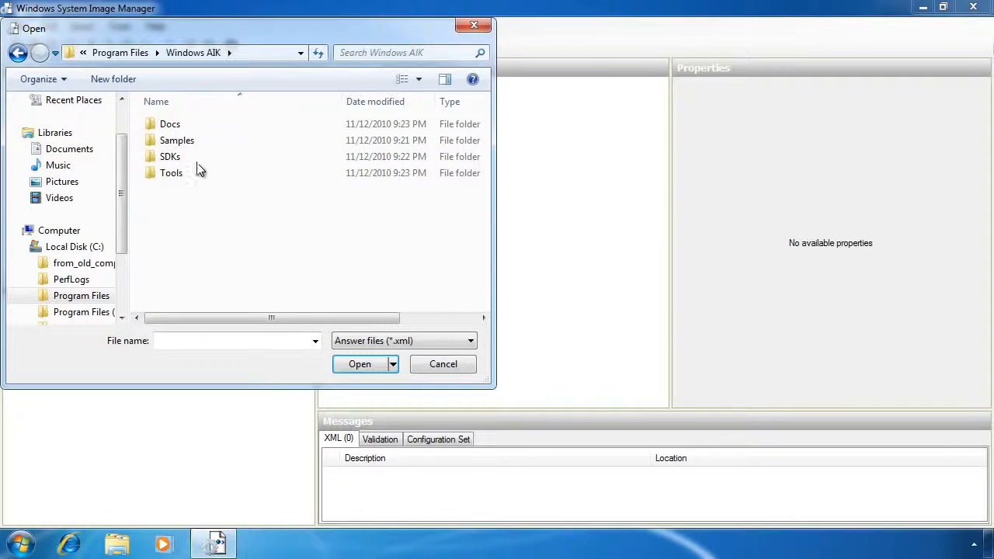
double_click(183, 140)
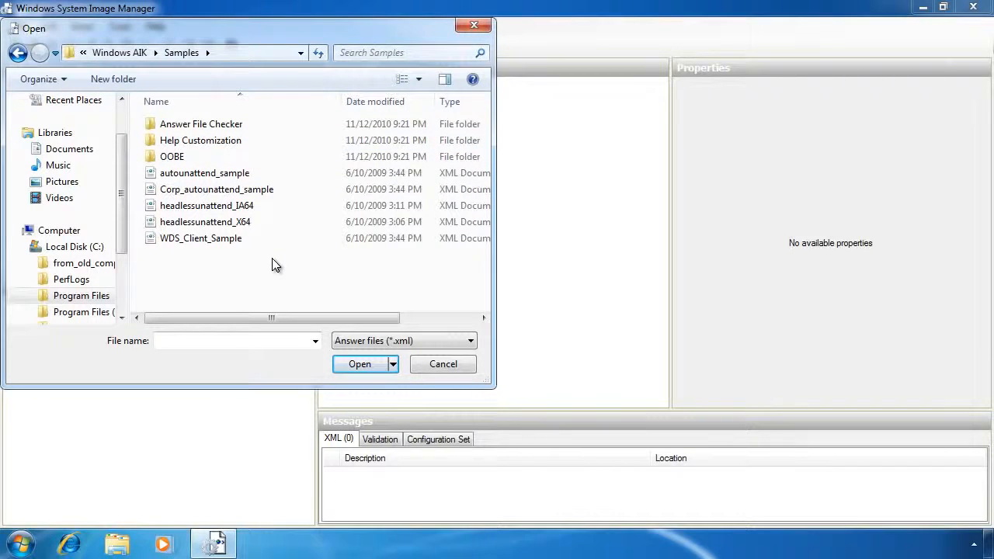
left_click(209, 223)
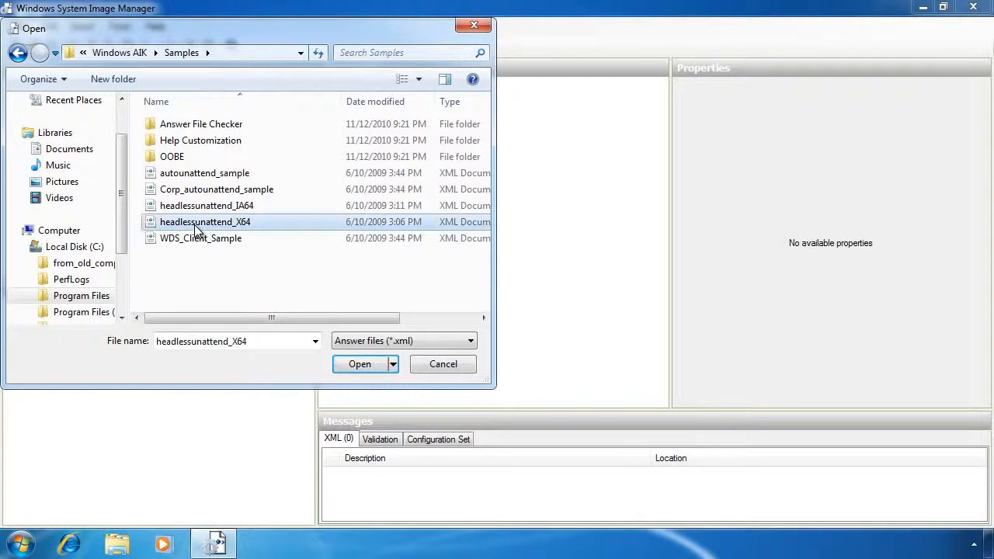
left_click(386, 363)
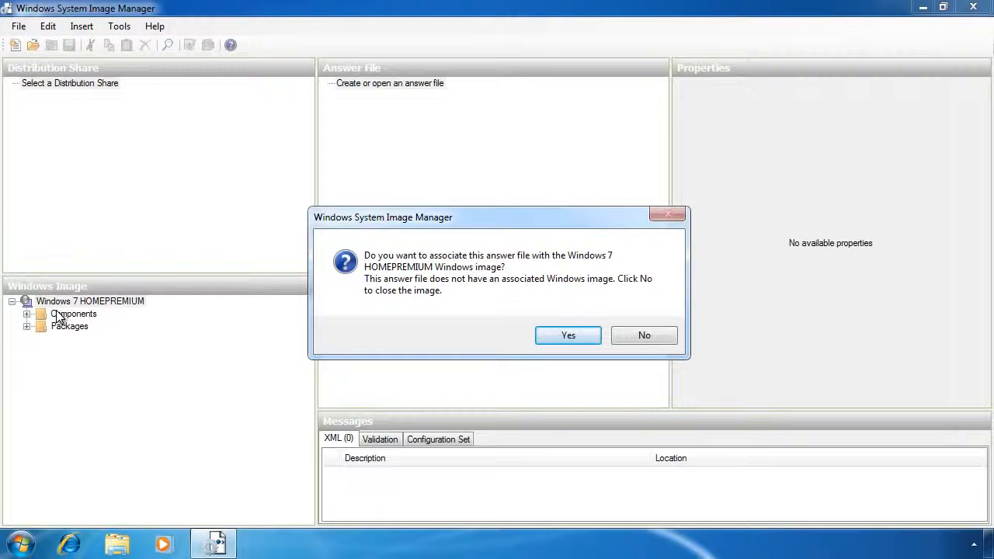
left_click(562, 338)
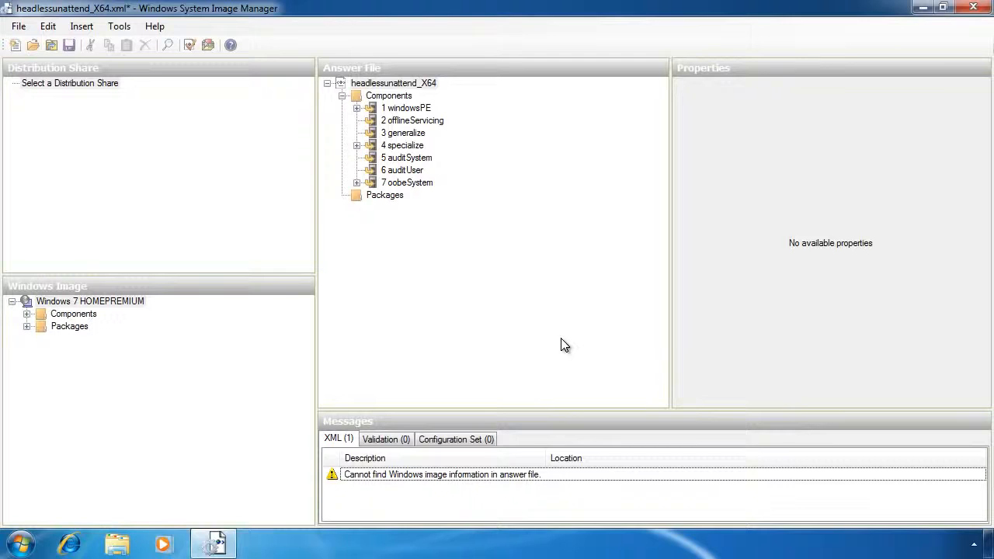
- Select the 1 windowsPE pass in the Answer File pane
left_click(396, 108)
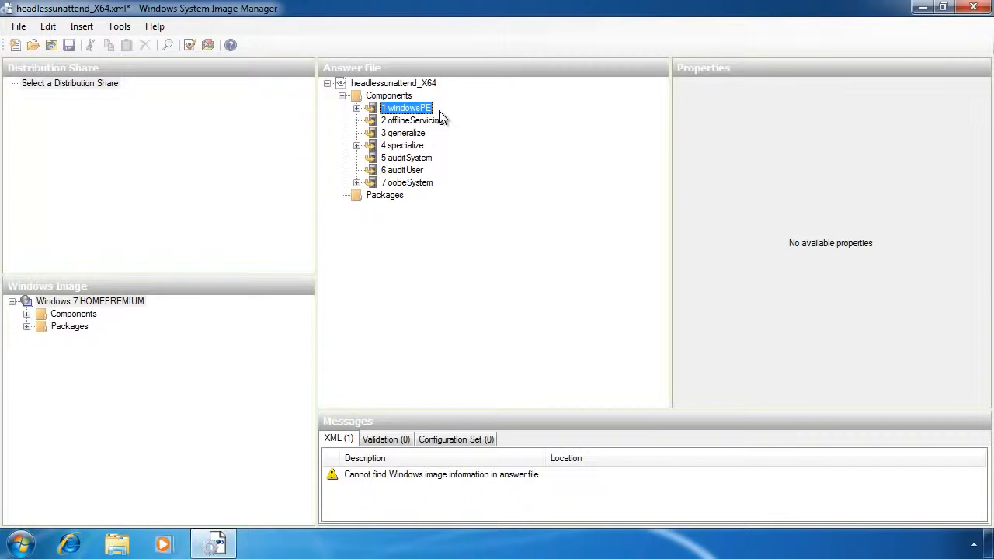
left_click(389, 124)
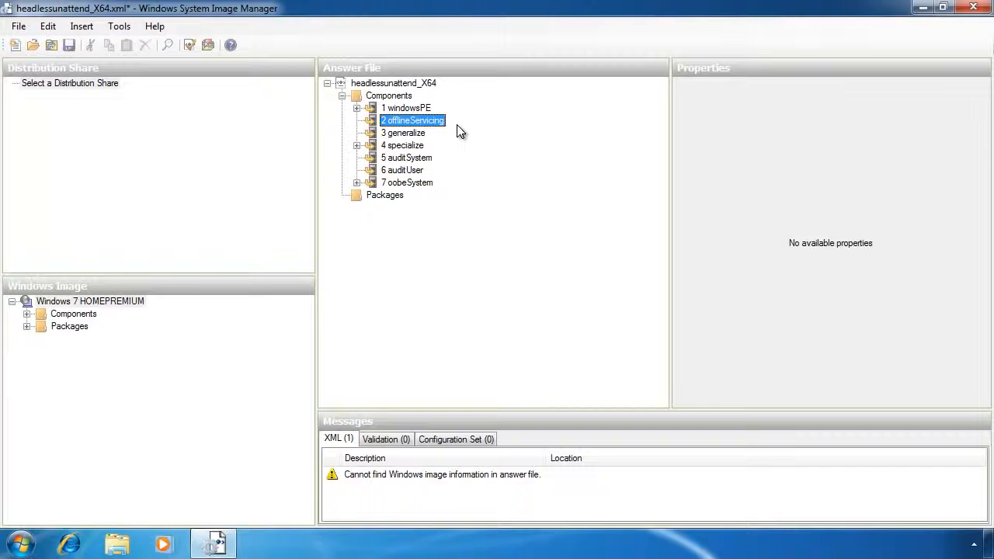
left_click(395, 134)
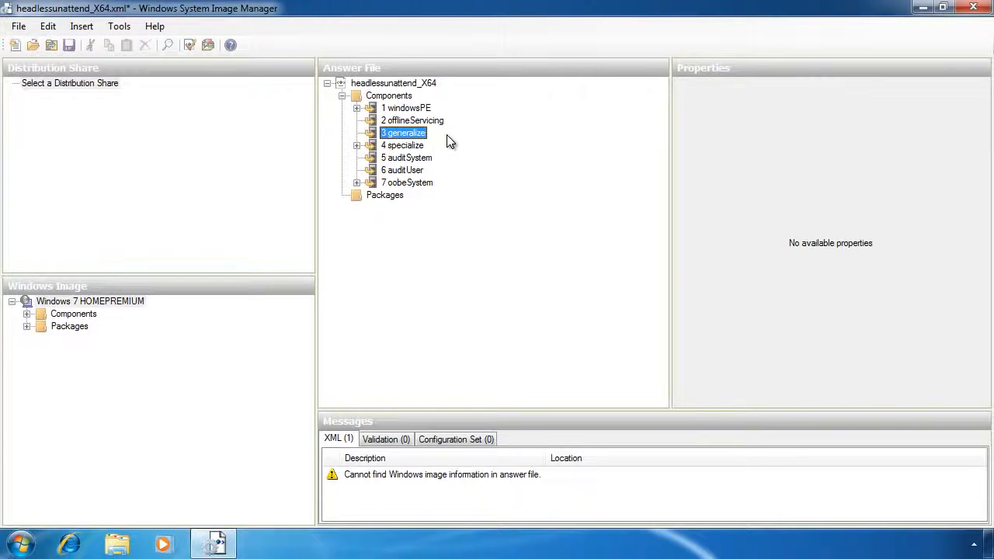
left_click(403, 147)
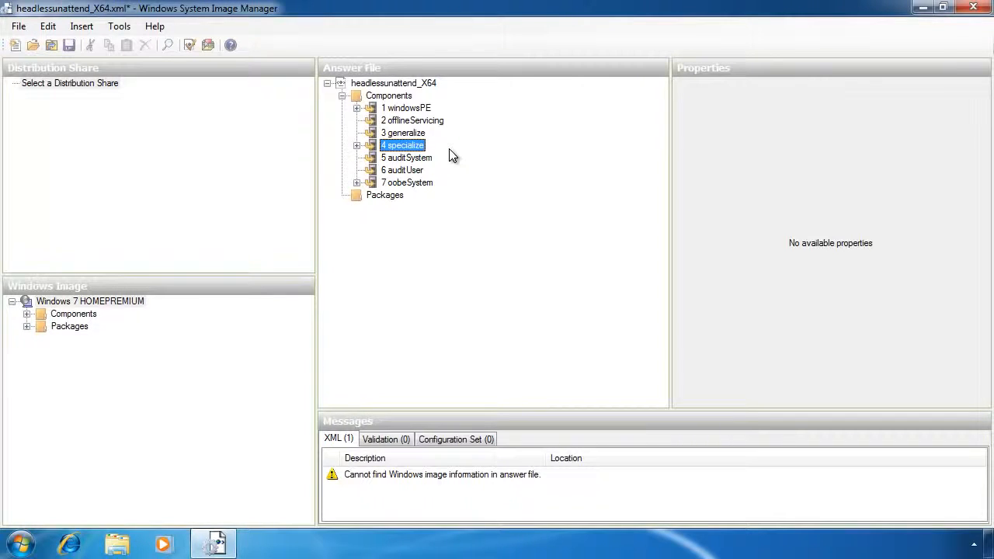
left_click(385, 159)
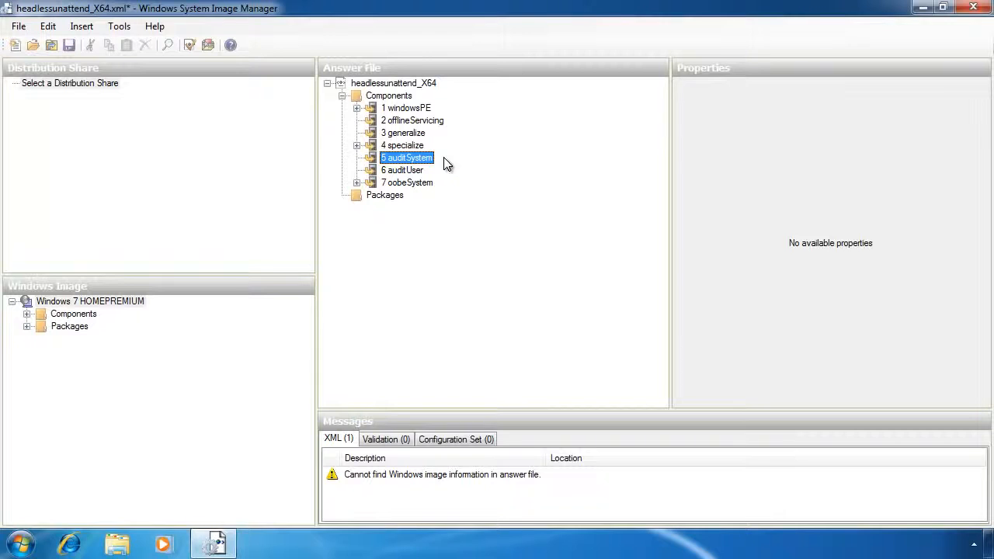
left_click(412, 170)
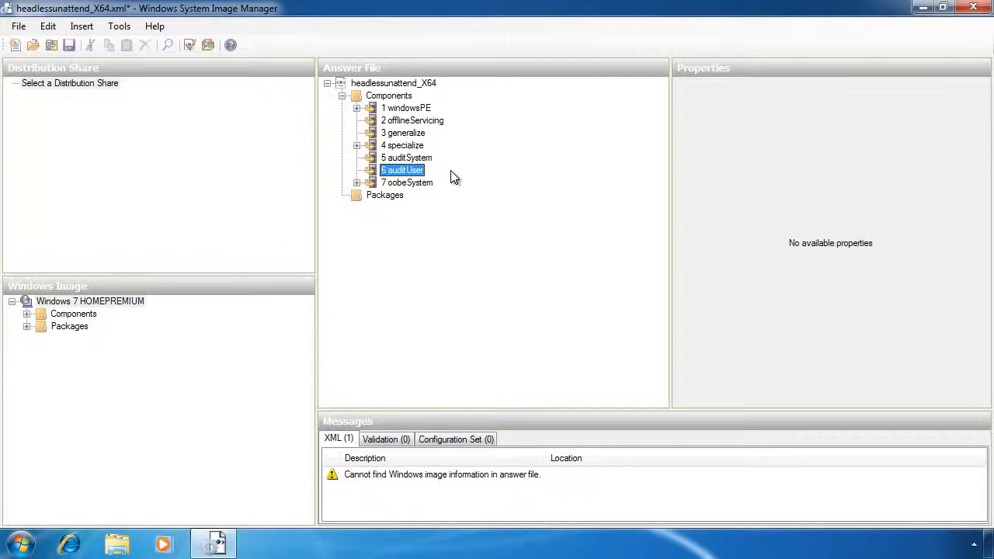
left_click(385, 183)
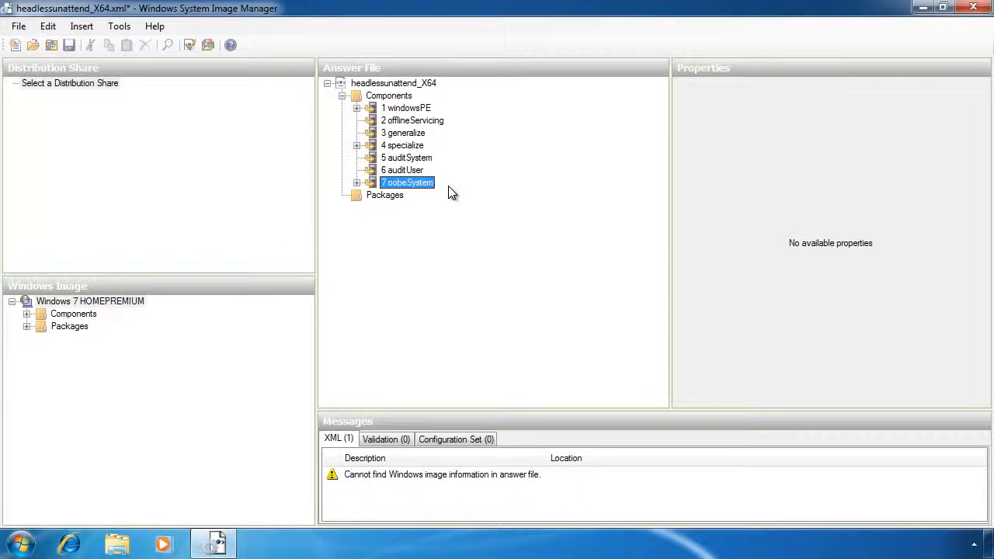
- Expand windowsPE Setup's DiskConfiguration to inspect disk 0's first partition and its Type
left_click(357, 109)
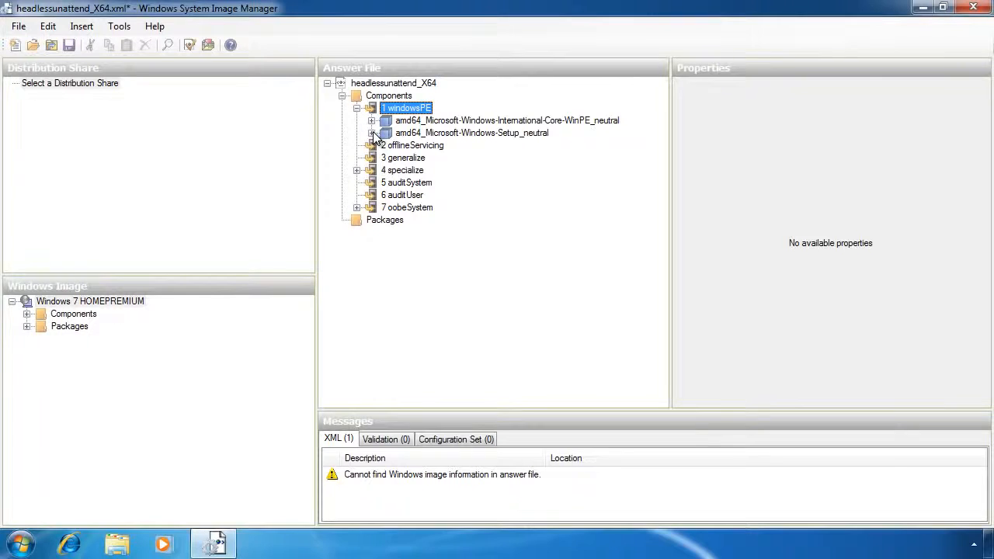
left_click(372, 134)
left_click(386, 146)
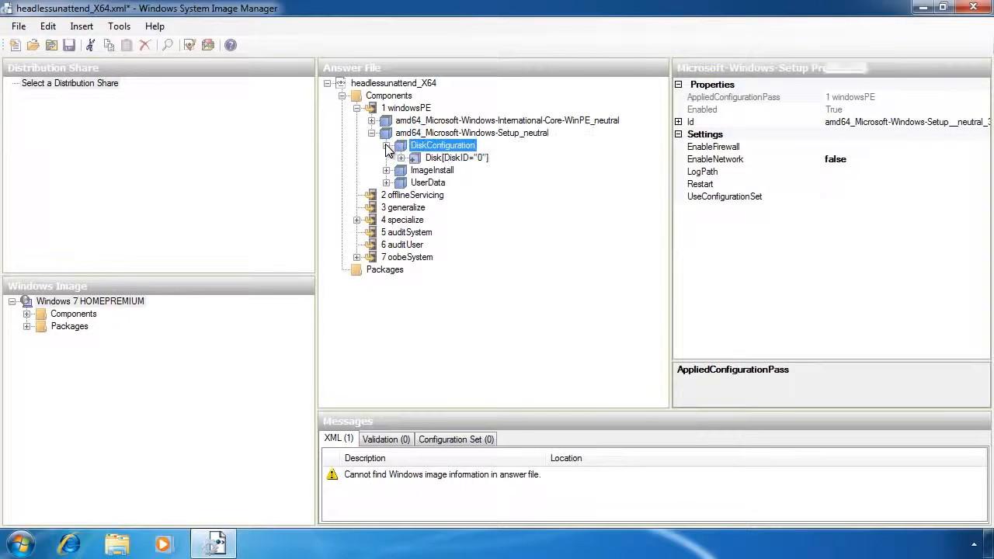
left_click(400, 158)
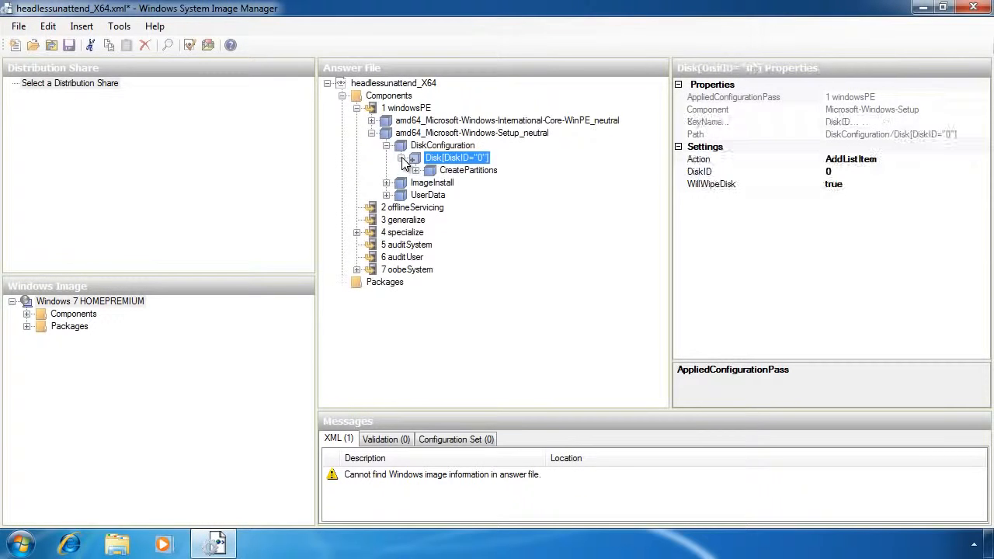
left_click(466, 171)
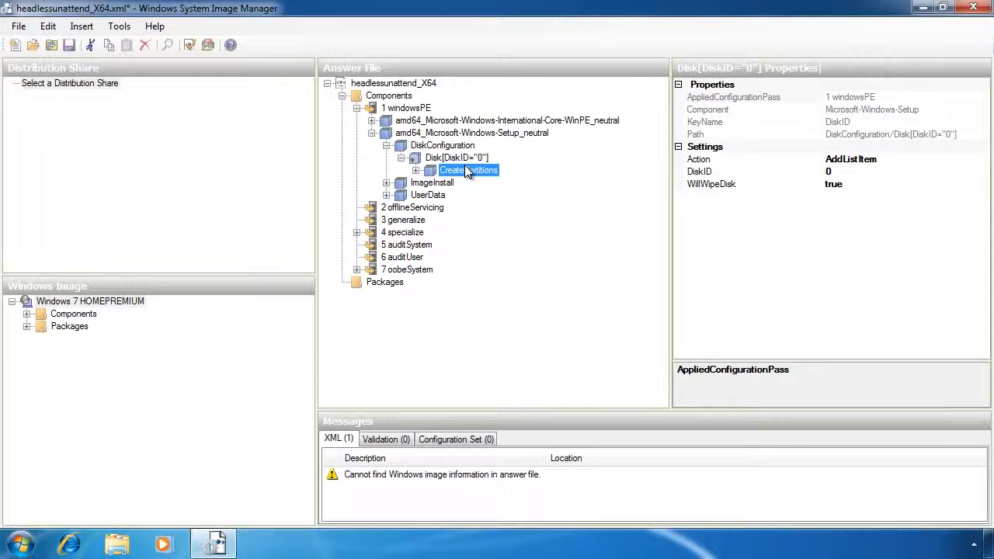
left_click(480, 182)
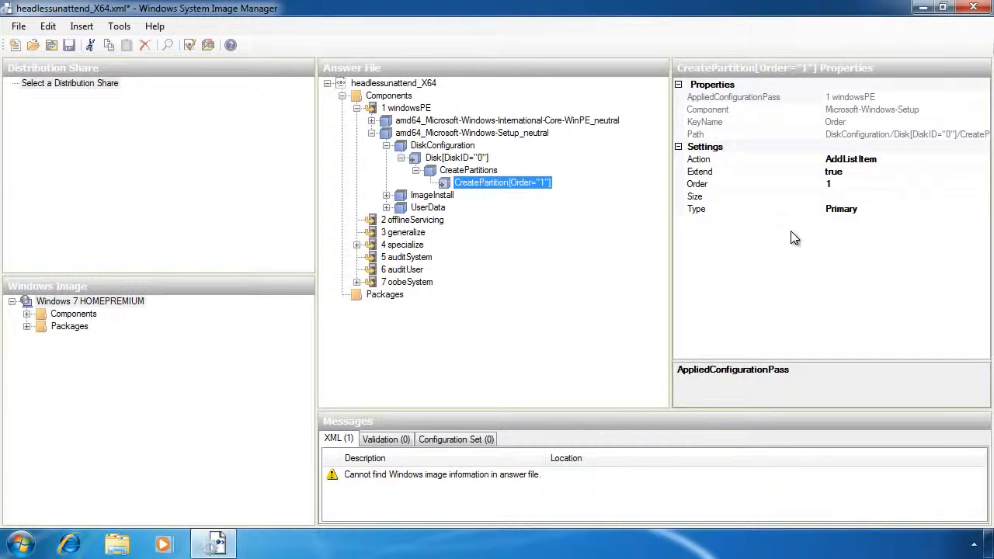
left_click(842, 209)
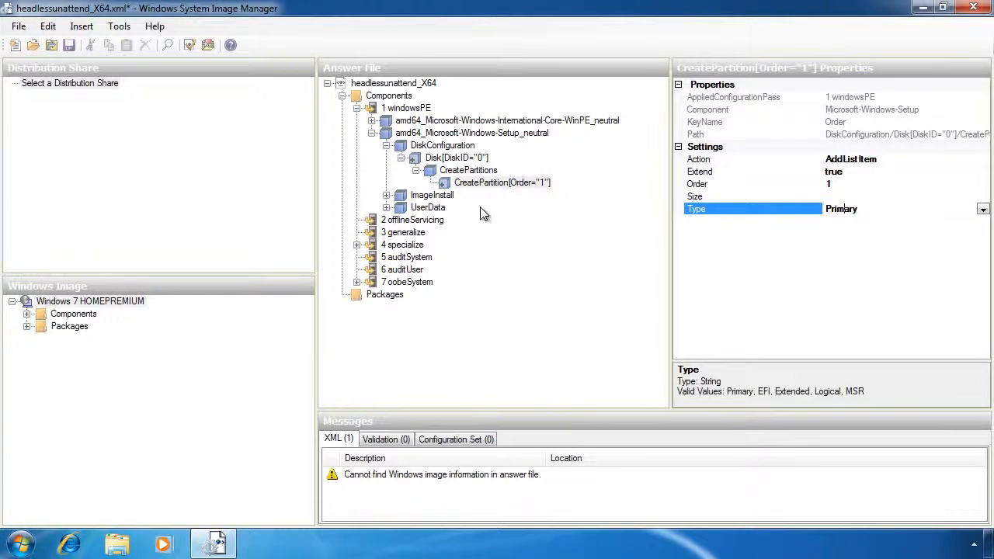
- Inspect the ImageInstall OSImage target and UserData ProductKey, then expand specialize's Shell-Setup
double_click(398, 196)
double_click(399, 208)
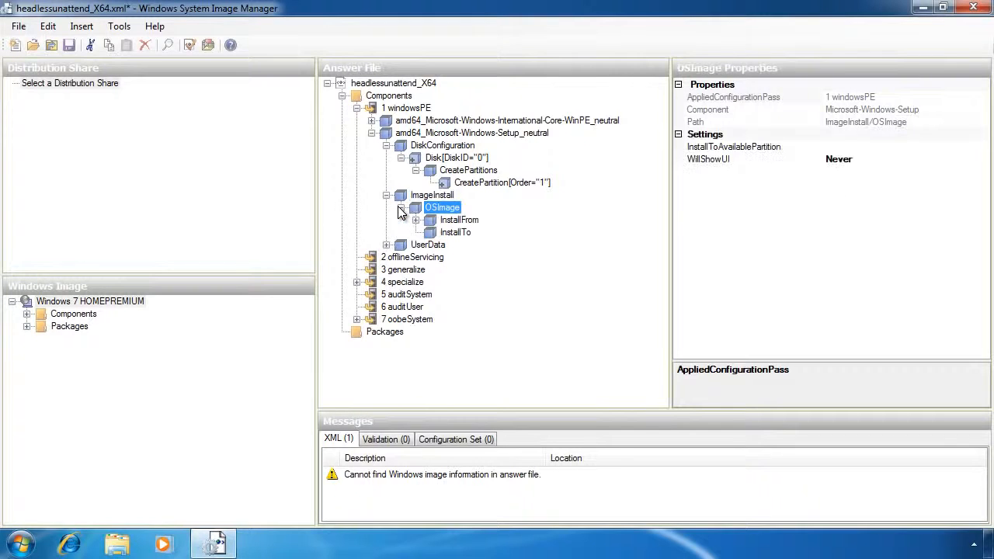
left_click(449, 234)
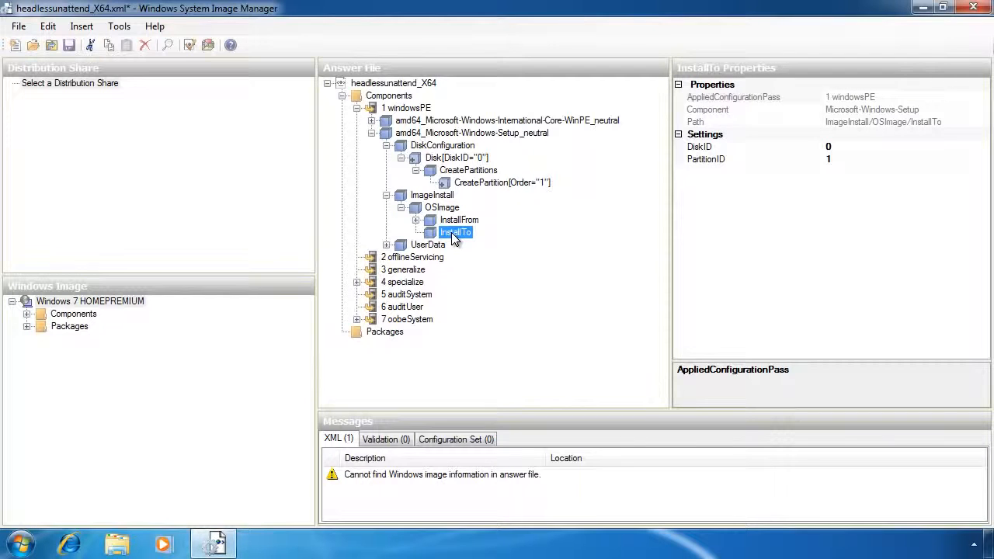
left_click(386, 245)
left_click(385, 245)
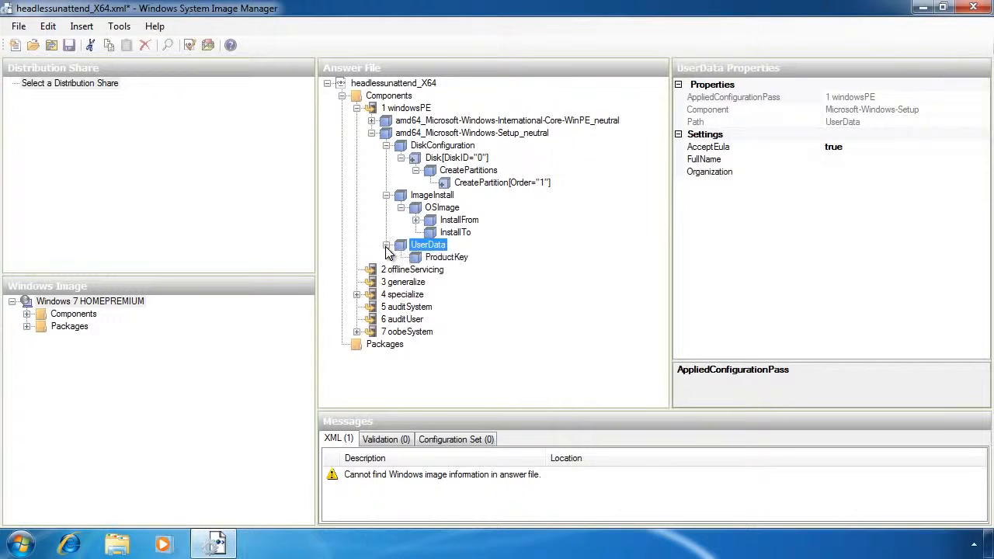
left_click(447, 258)
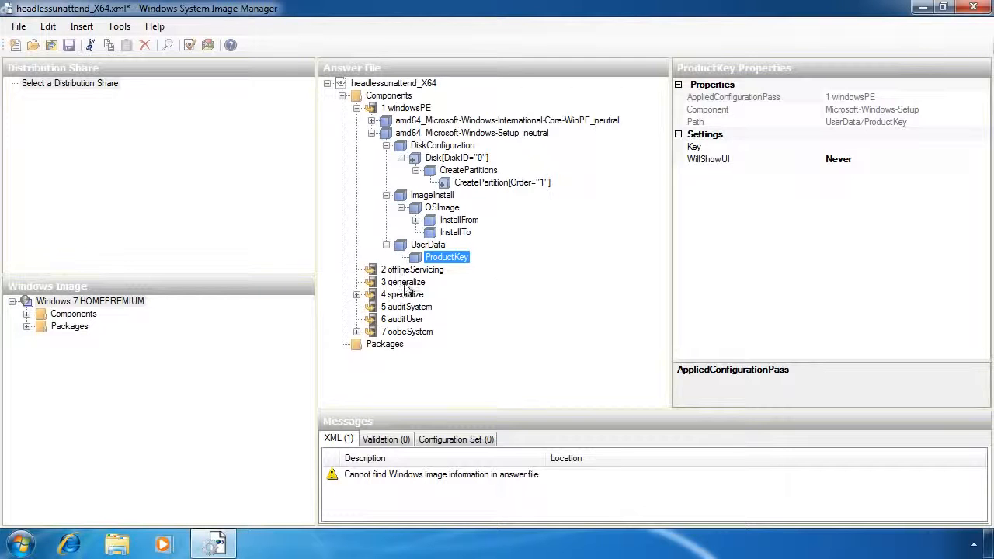
left_click(356, 295)
left_click(371, 307)
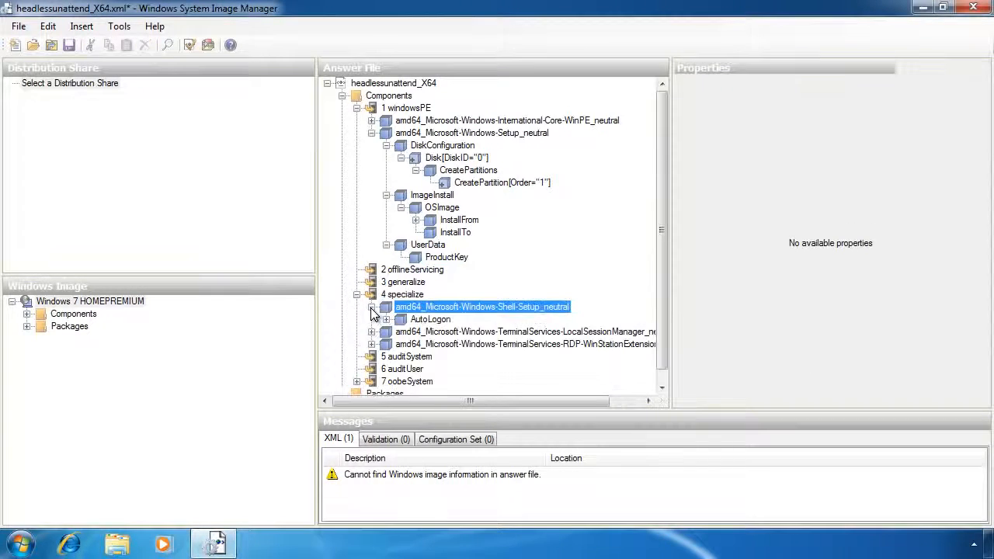
- Expand specialize's AutoLogon settings and list the HOMEPREMIUM image's Components
left_click(385, 320)
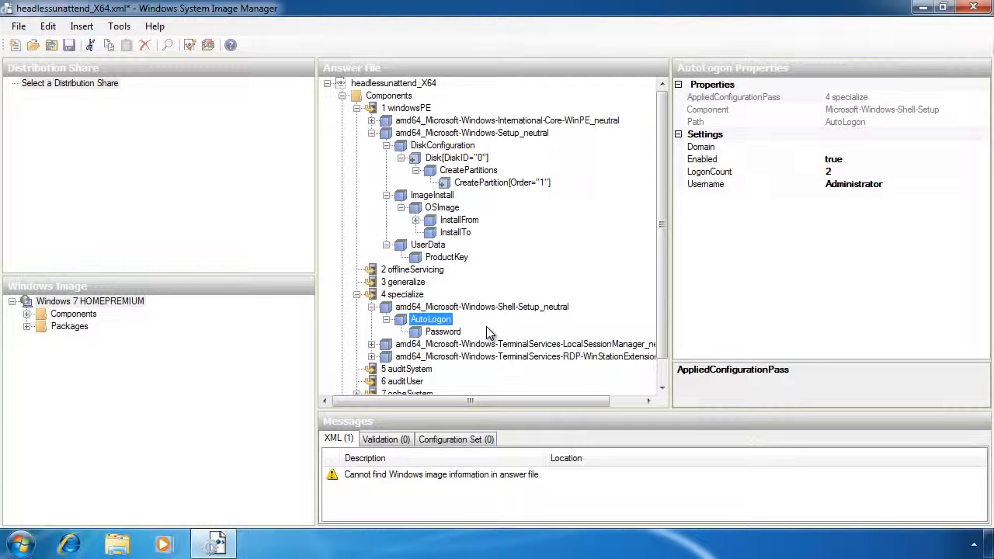
left_click(26, 314)
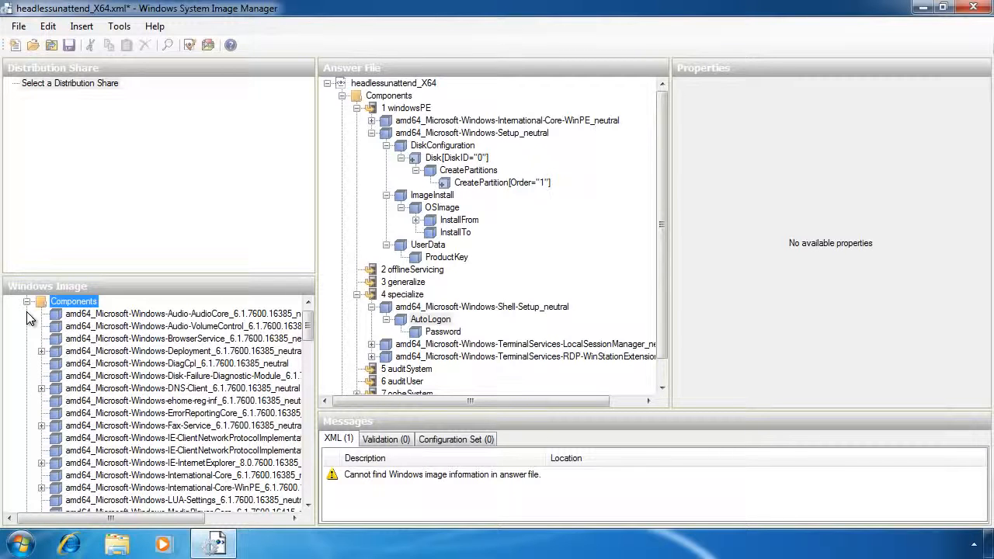
- Add amd64_Microsoft-Windows-Fax-Service to the 4 specialize pass
left_click(223, 440)
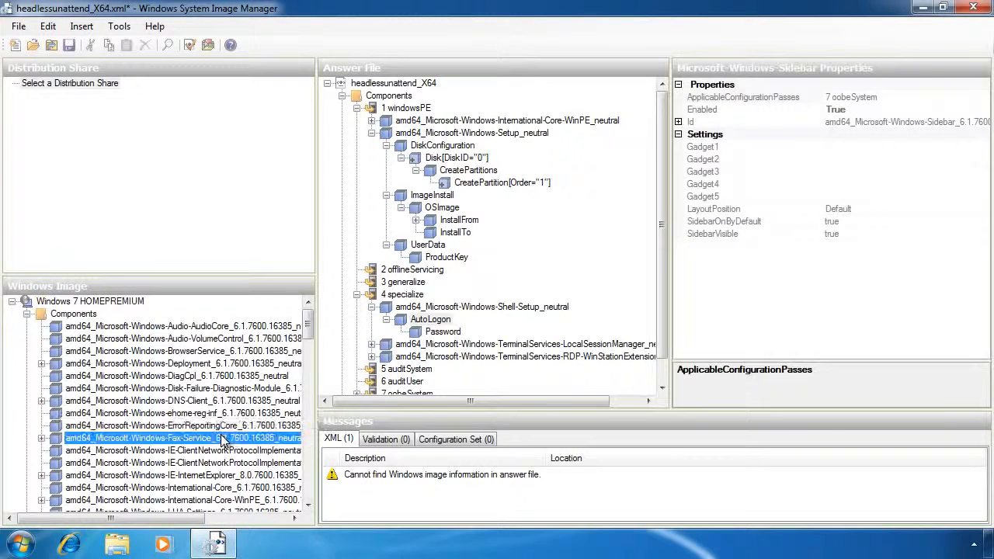
right_click(223, 440)
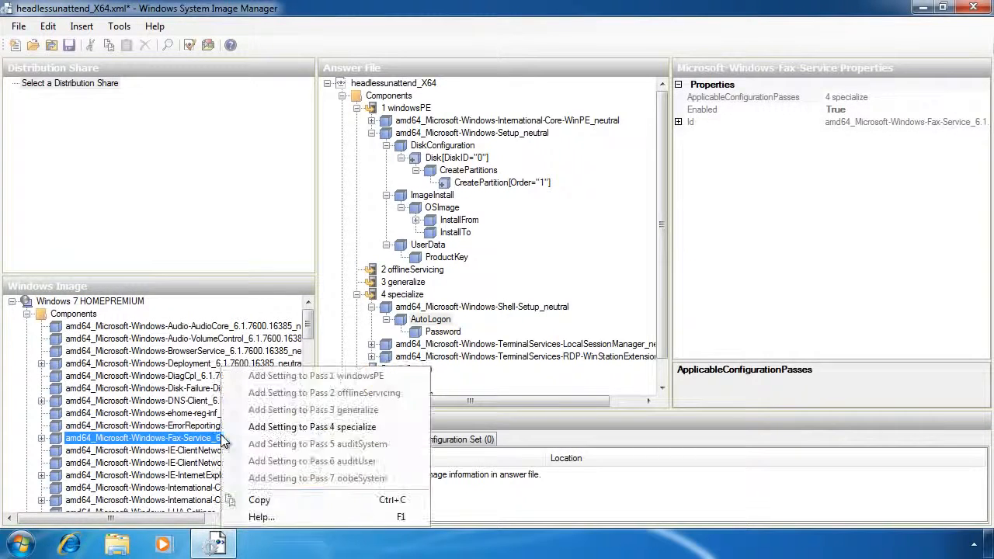
left_click(397, 425)
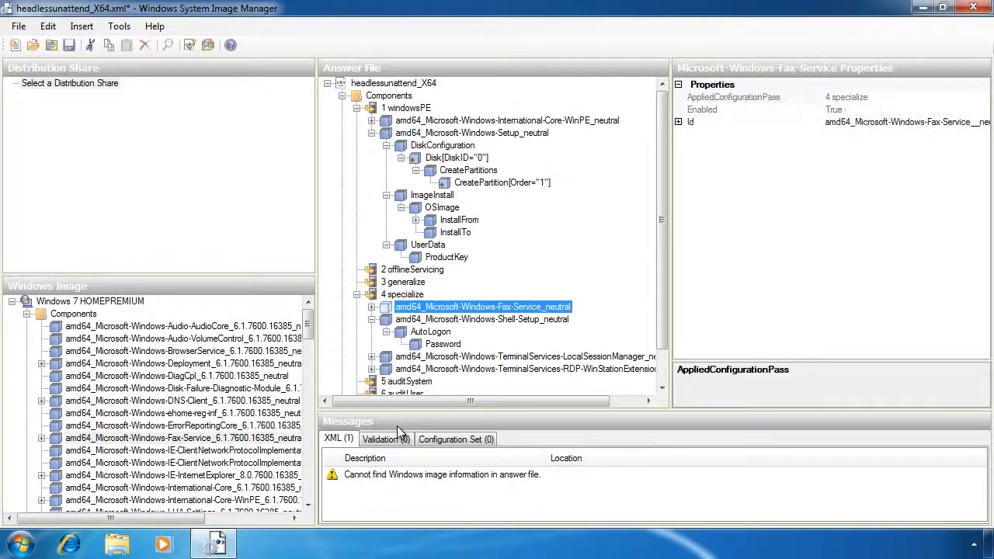
- Review the Fax-Service component's Fax, FaxUnattend and Receipts settings, then collapse specialize
left_click(372, 307)
left_click(406, 321)
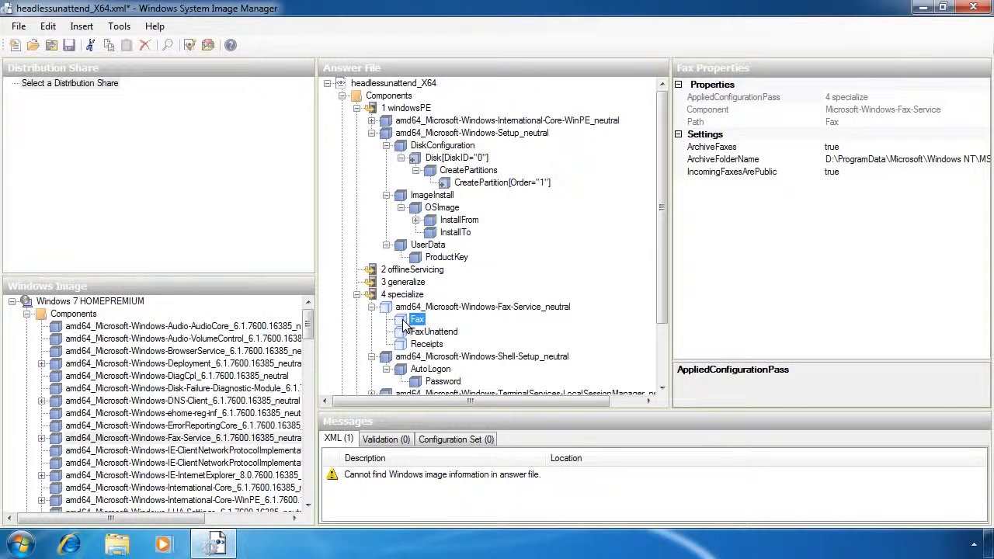
left_click(435, 334)
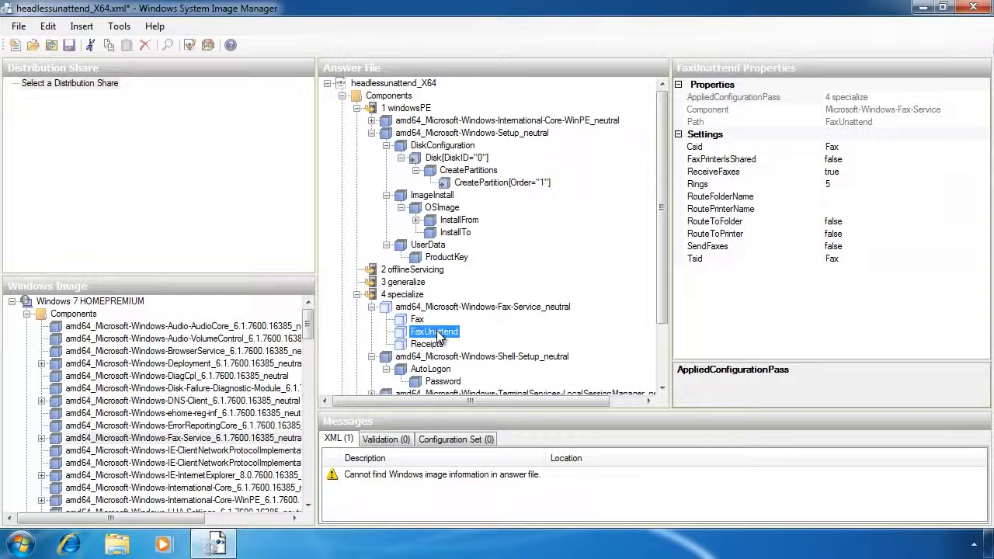
left_click(437, 347)
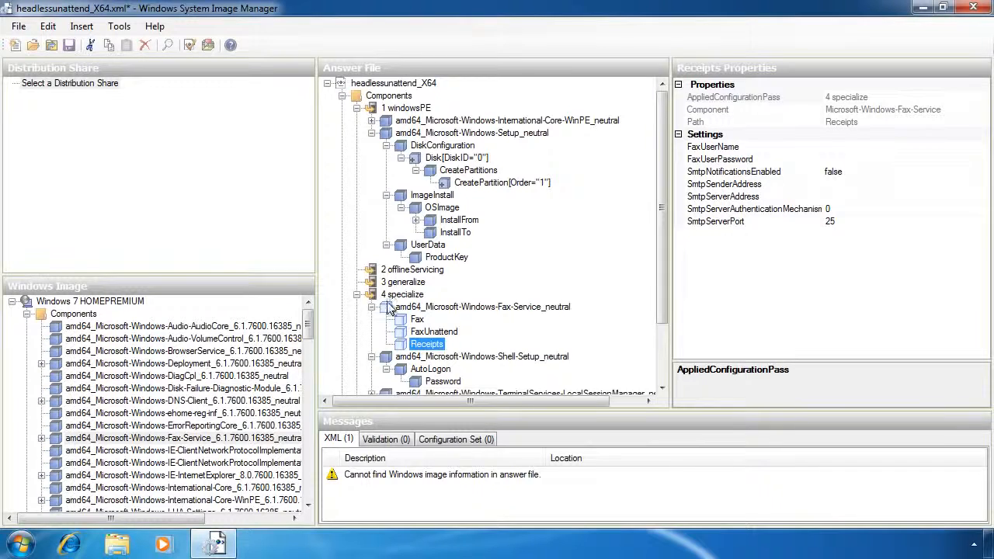
left_click(357, 295)
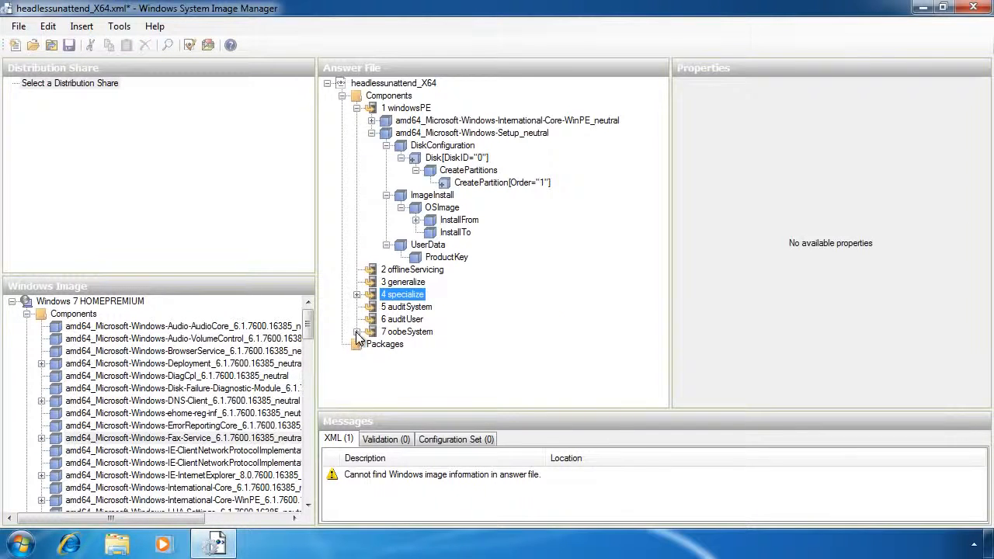
- Enter the admin password as the AdministratorPassword value under oobeSystem Shell-Setup UserAccounts
left_click(357, 332)
left_click(371, 344)
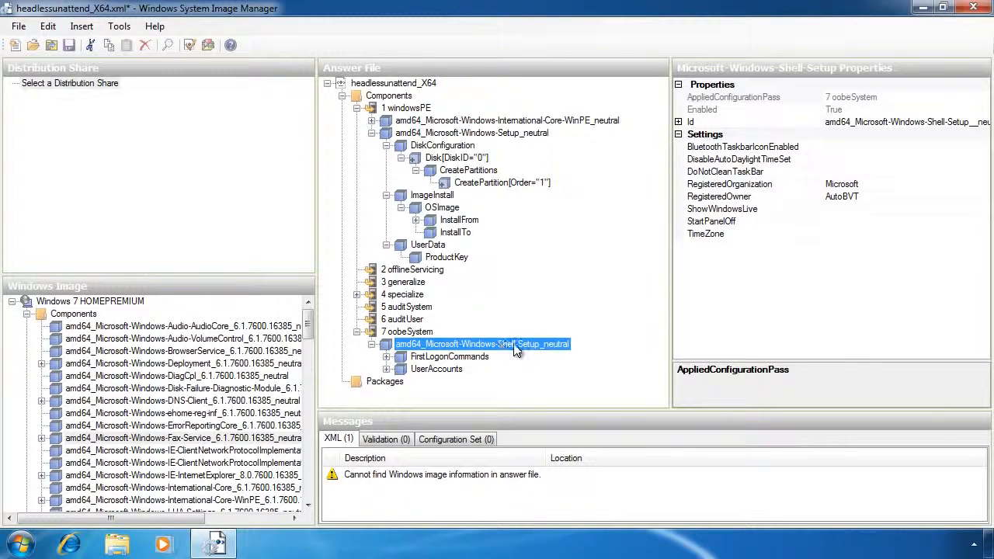
left_click(387, 369)
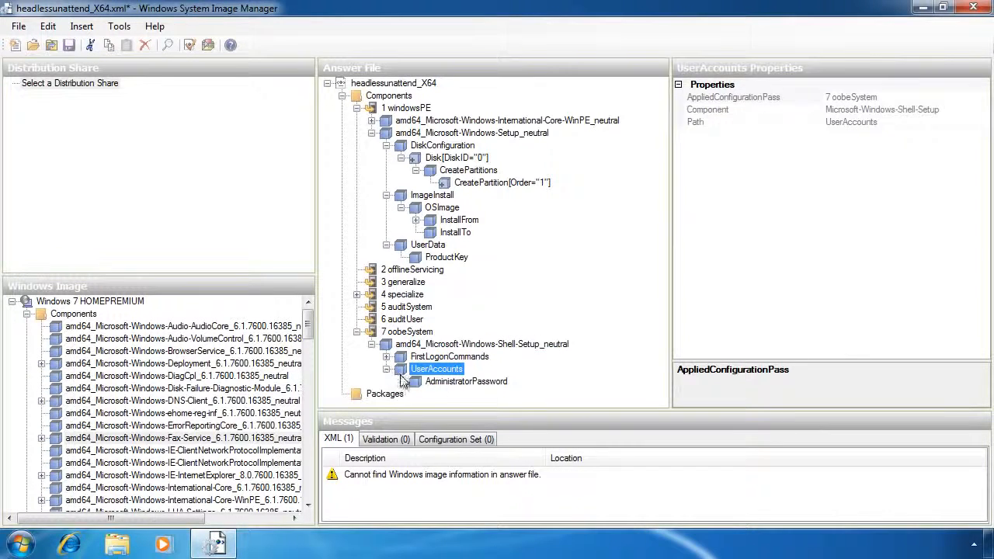
left_click(438, 382)
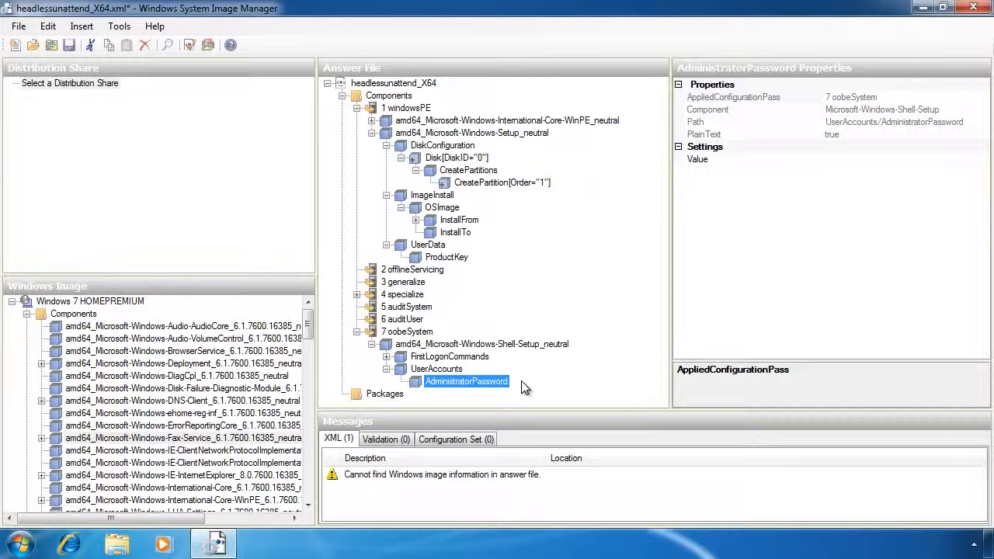
left_click(857, 156)
type("Pa$$word")
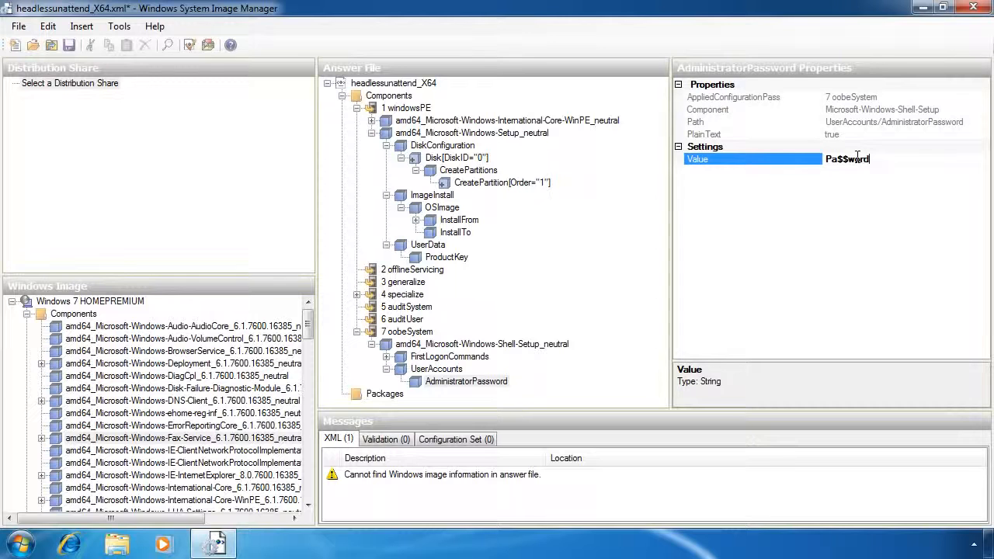
key("Return")
- Save the answer file as autounattend in the Desktop's MyImages folder
left_click(18, 30)
left_click(116, 113)
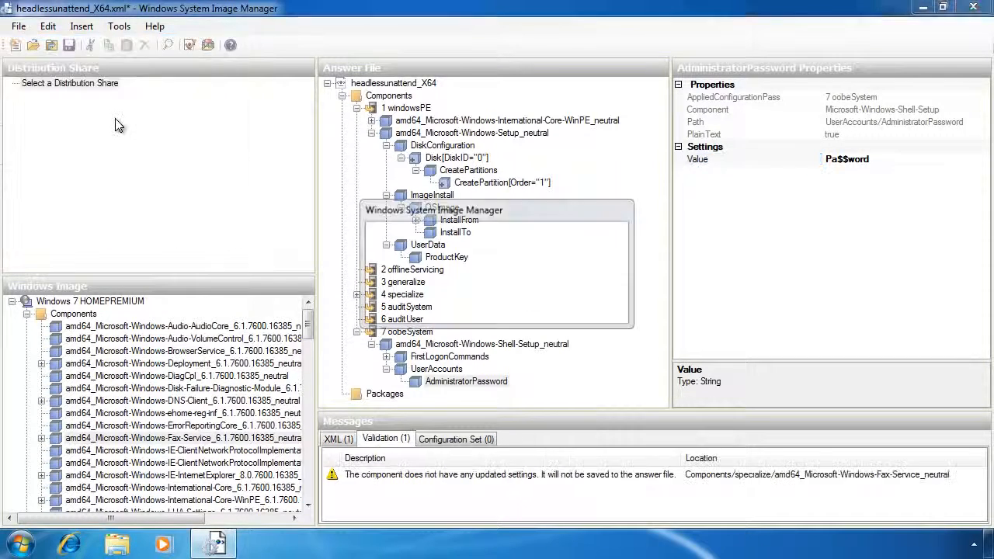
left_click(122, 108)
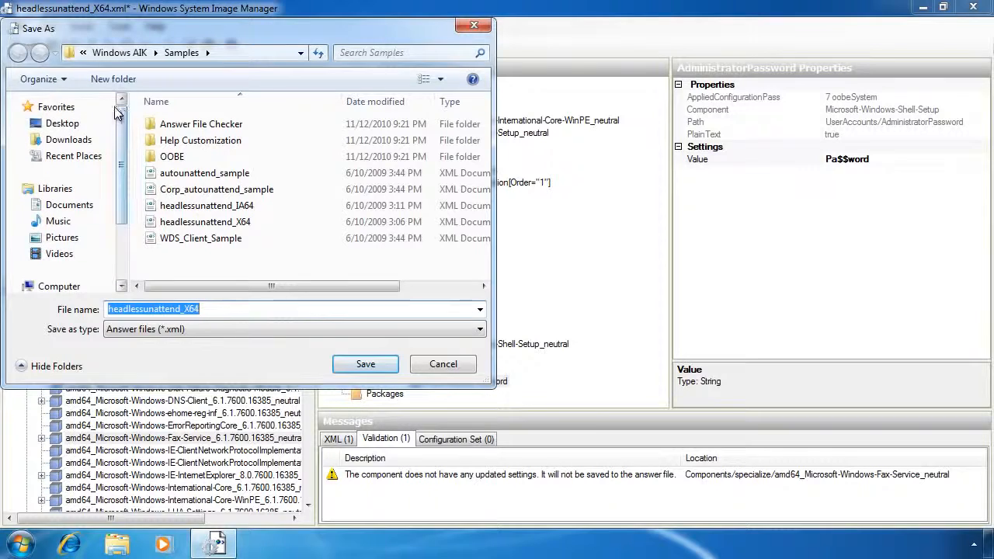
left_click(63, 126)
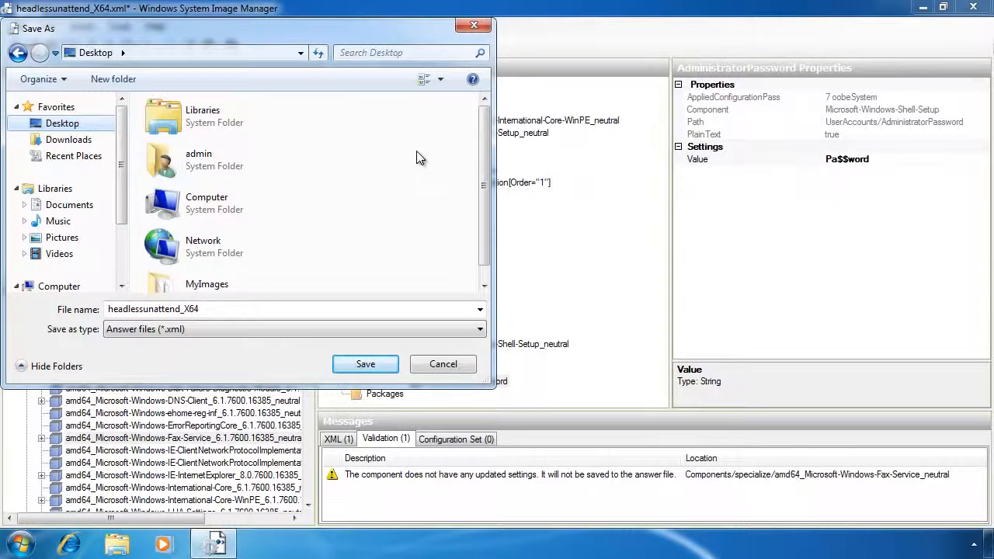
left_click(484, 286)
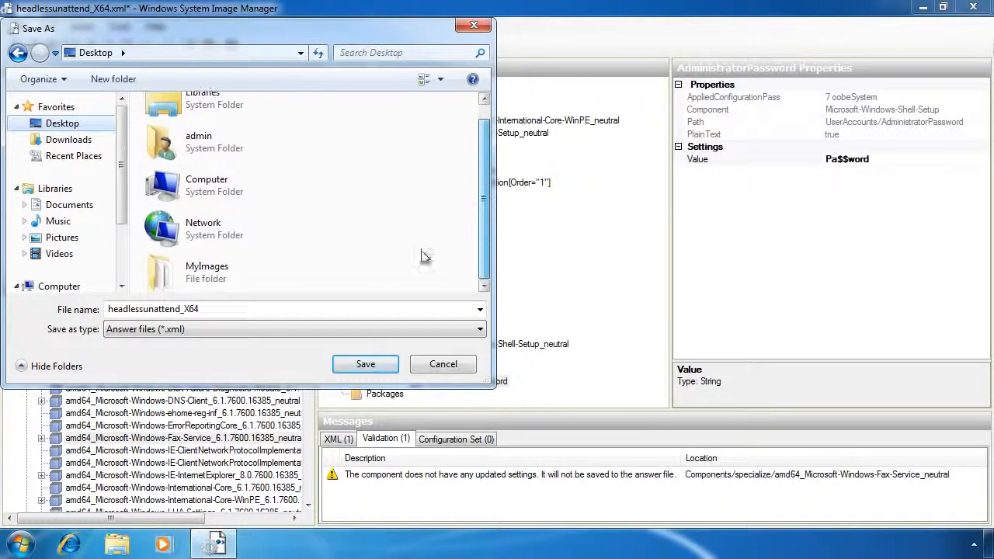
left_click(187, 270)
double_click(186, 269)
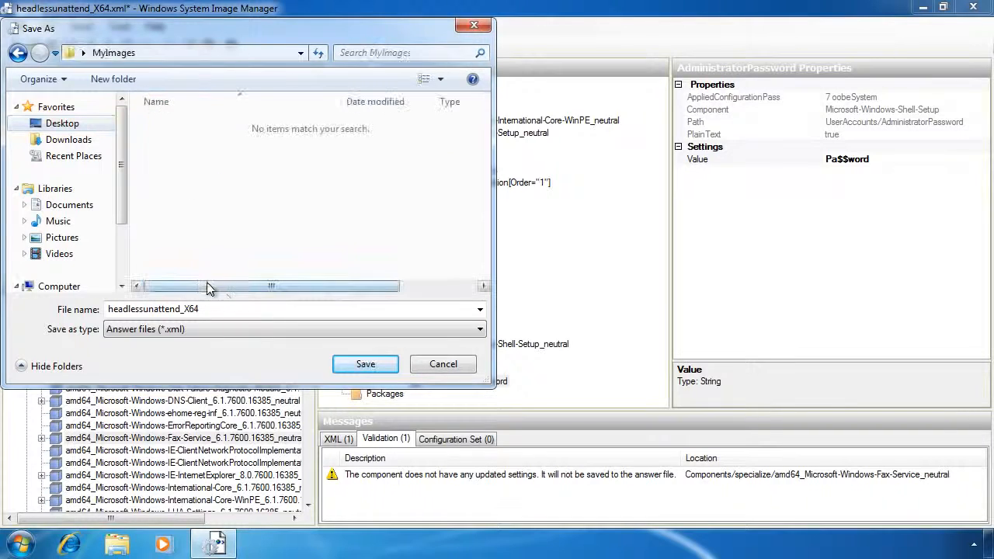
double_click(249, 307)
type("au")
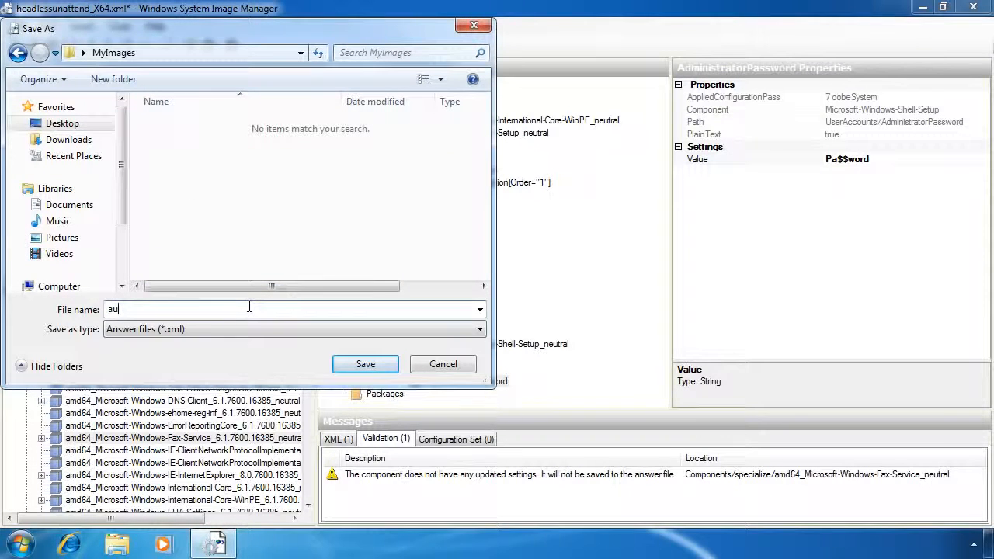
type("tounattend")
left_click(388, 370)
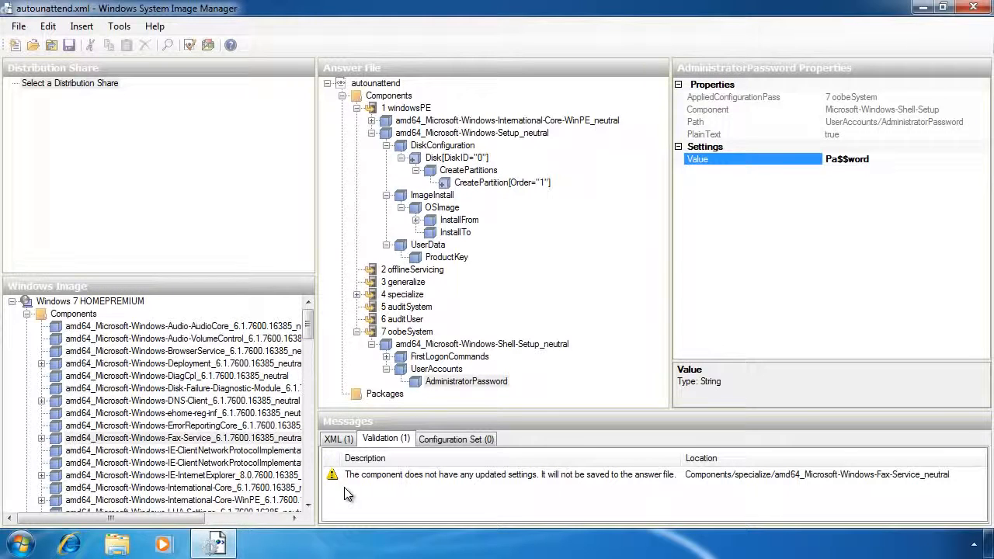
- Validate autounattend.xml via Tools, leaving only the Fax-Service no-settings warning
left_click(114, 29)
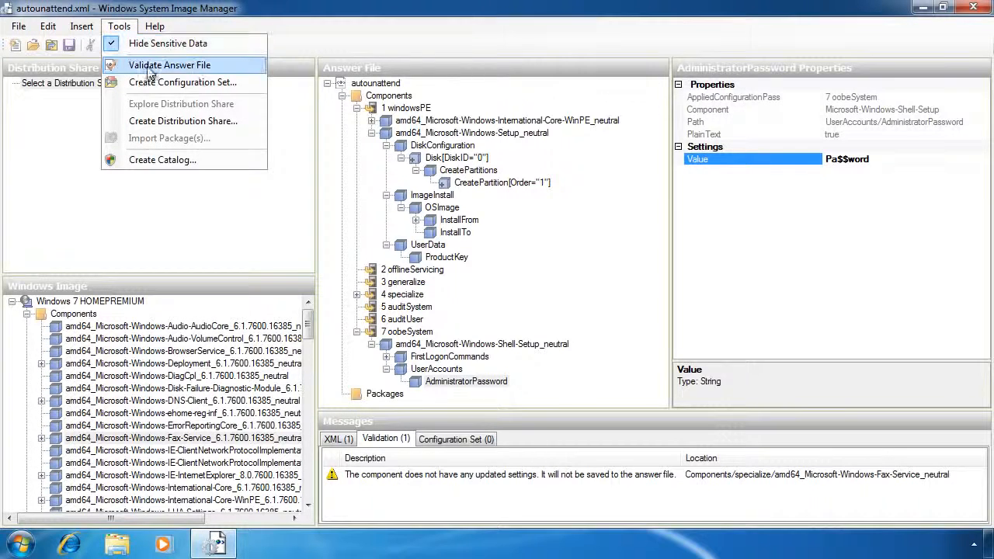
left_click(237, 68)
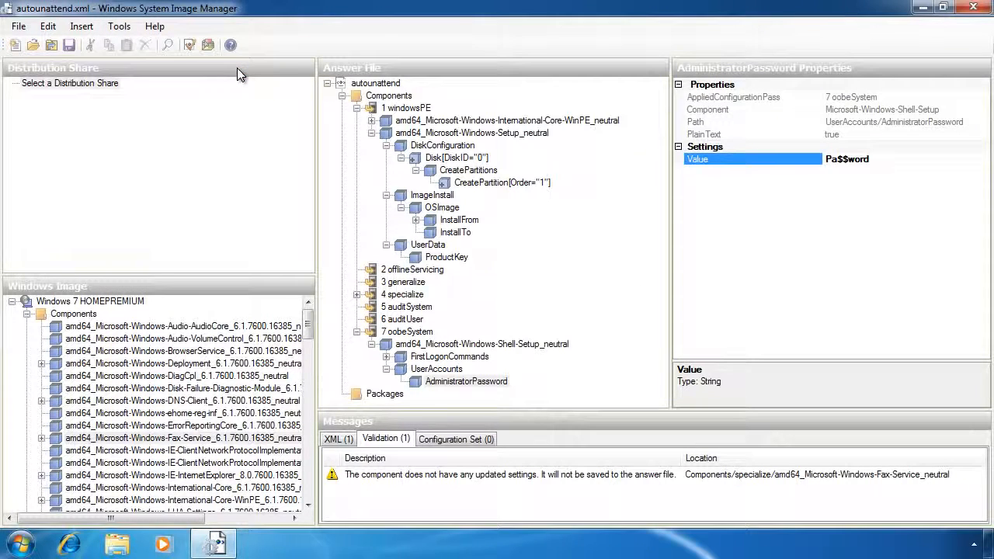